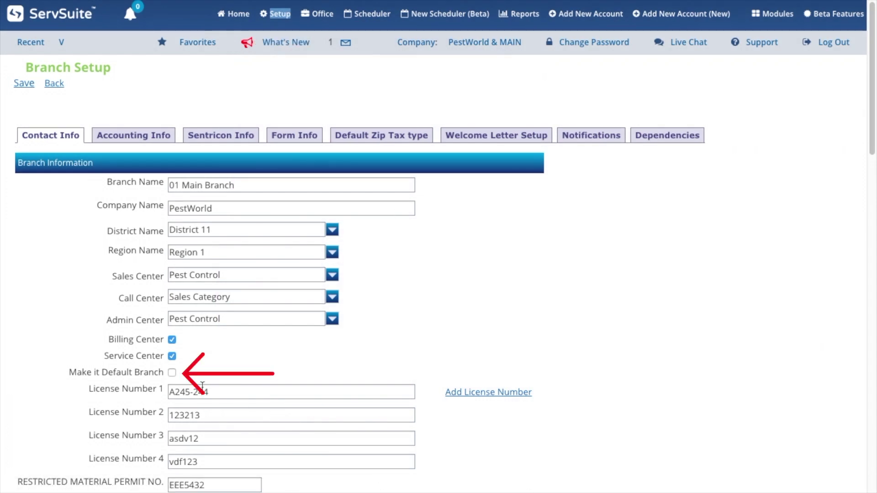
Make 01 Main Branch the default branch, and go to the Review stage of the new account form.
click(172, 373)
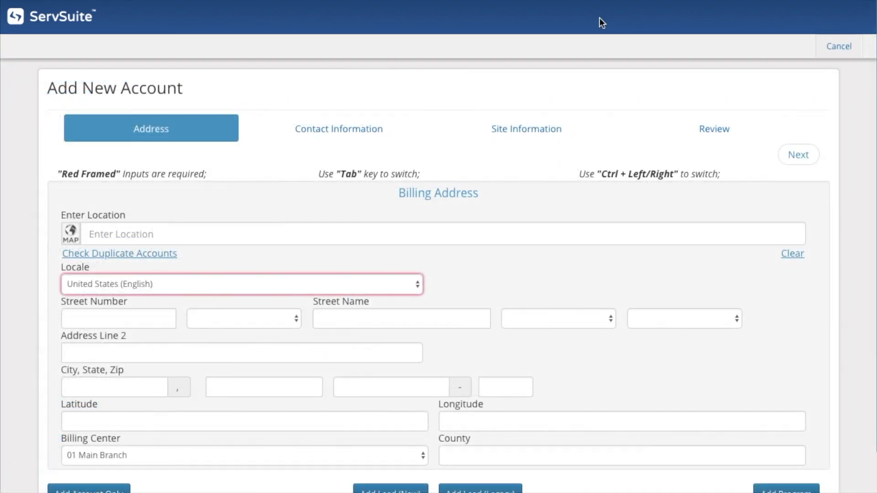
click(704, 130)
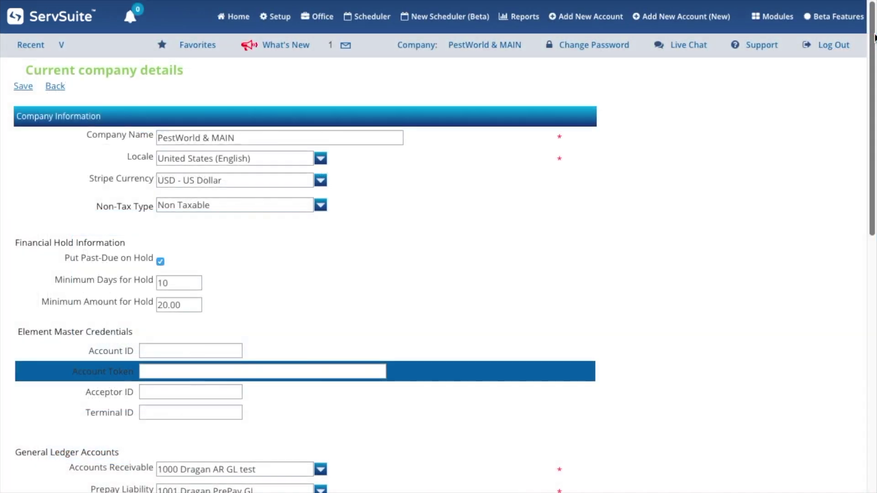
Set the minimum age of the oldest invoice for statements to 0 days in the current company details.
scroll(874, 88, down, 2)
scroll(874, 87, down, 5)
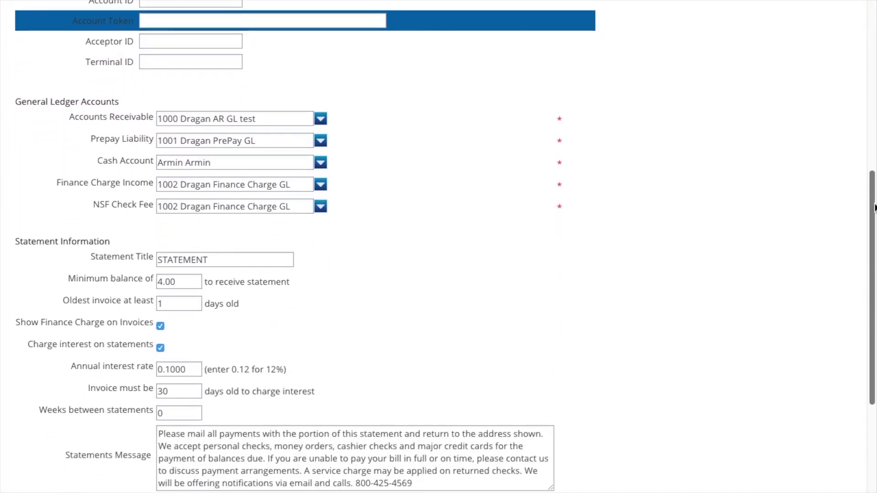
drag(196, 304, 124, 298)
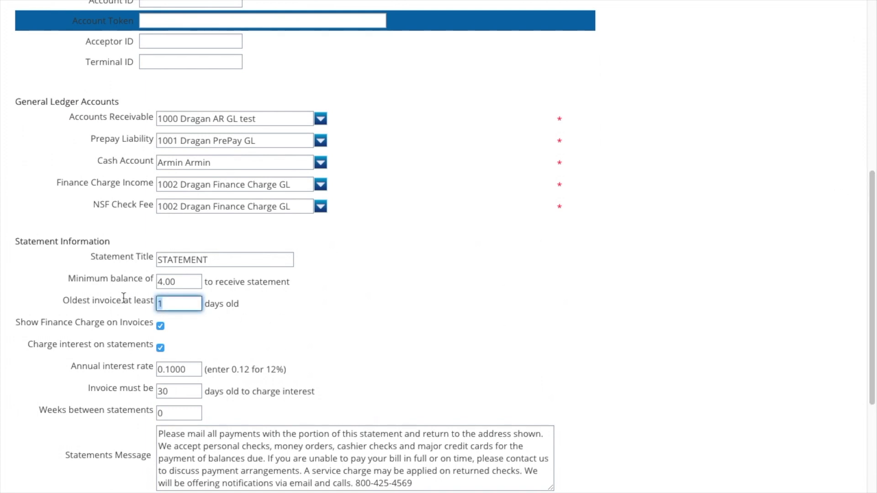
text(0)
click(468, 242)
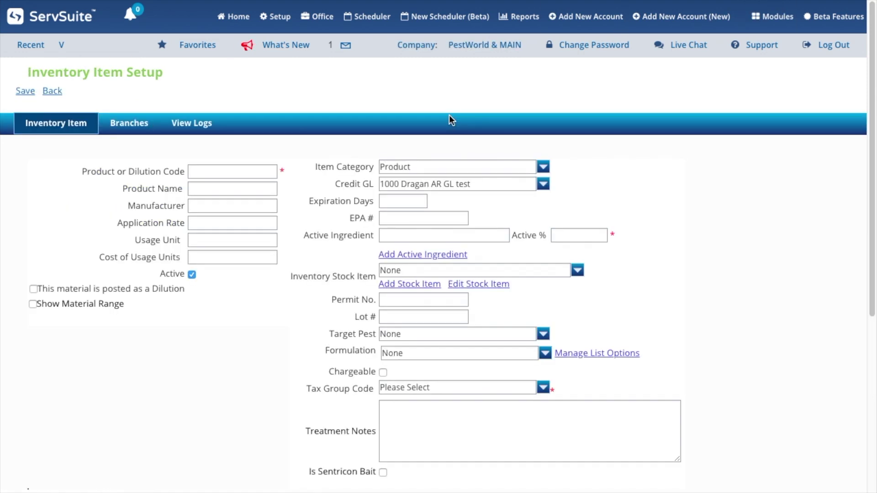
Set the new inventory item's category to Chemical and its chemical group to Pesticide.
click(552, 168)
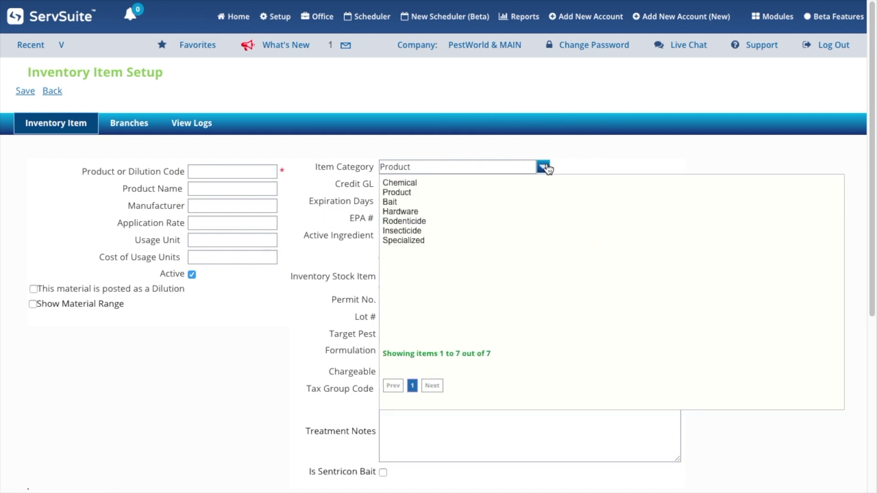
click(451, 180)
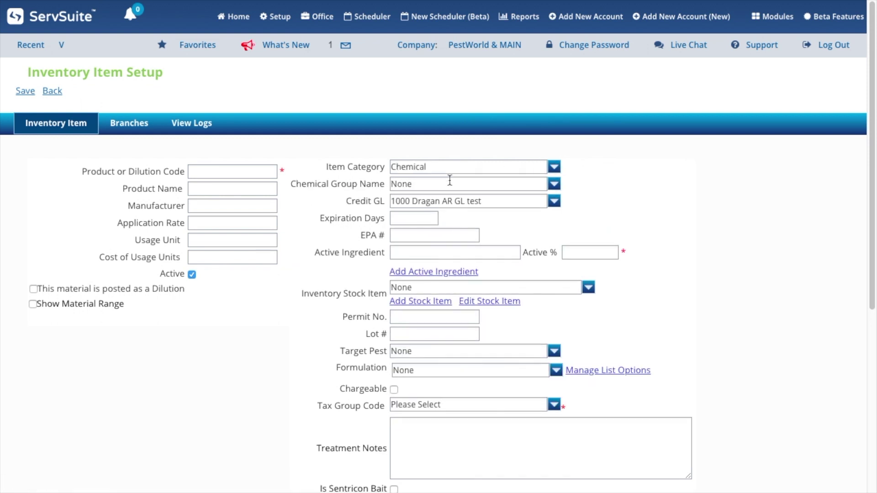
click(555, 185)
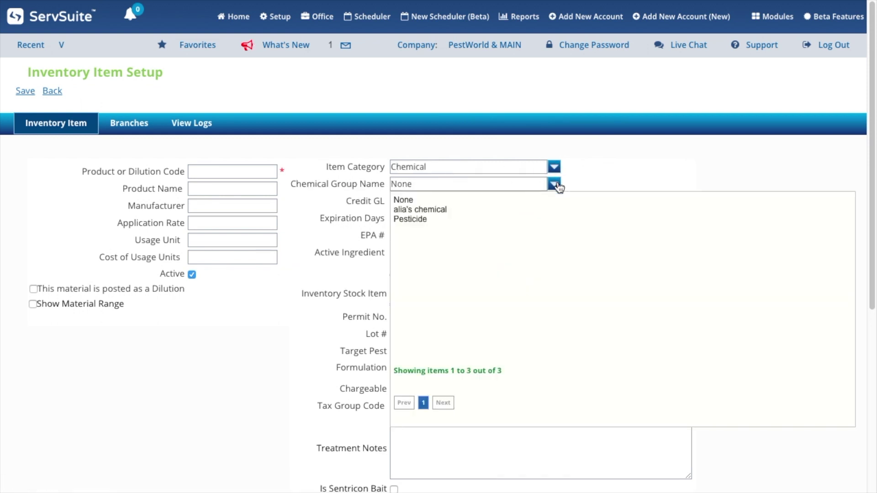
click(466, 219)
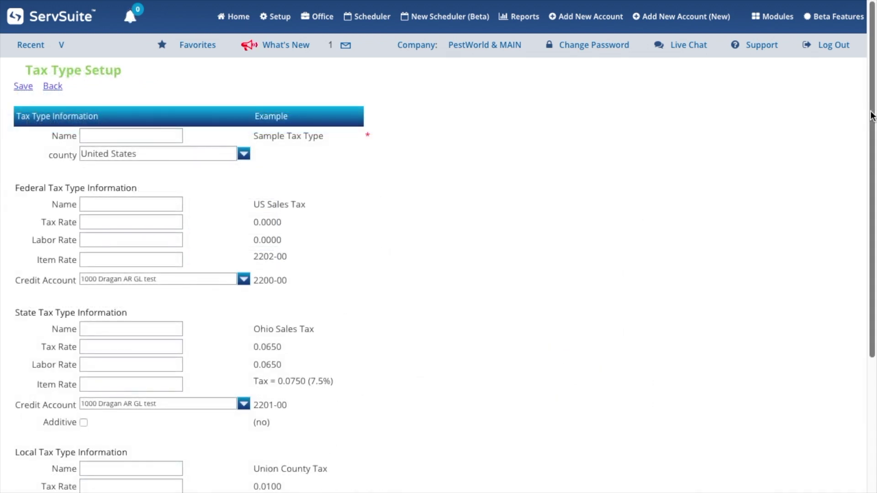
Set the local tax rate of the new tax type to 5.
drag(873, 116, 873, 251)
click(107, 301)
text(5)
click(216, 301)
Split the local tax detail into city tax 1, county tax 2 and district tax 3, and save it.
click(130, 380)
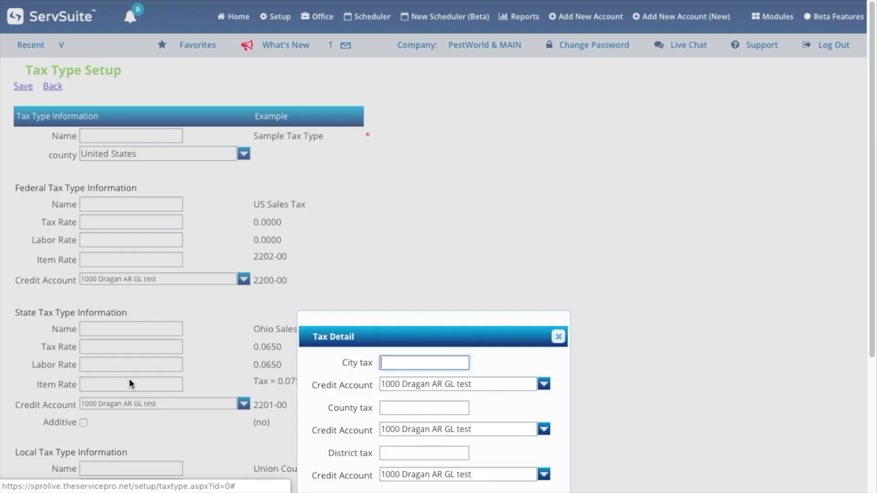
scroll(675, 352, down, 4)
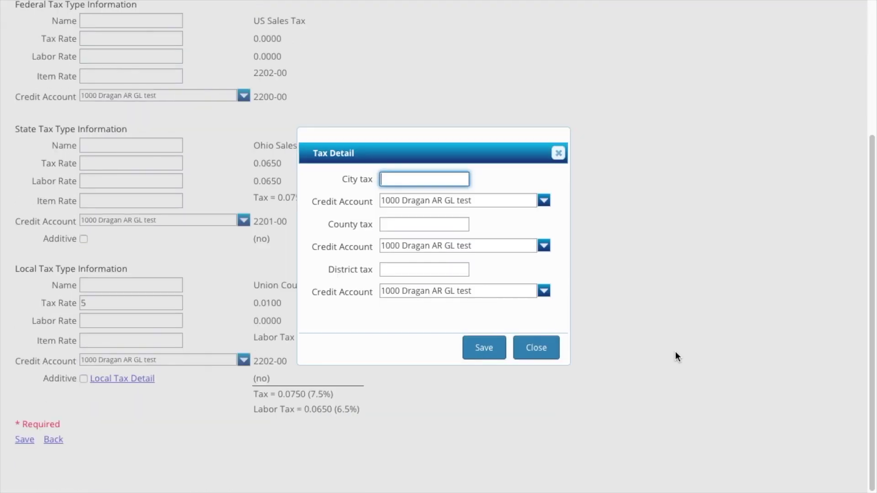
text(1)
click(429, 225)
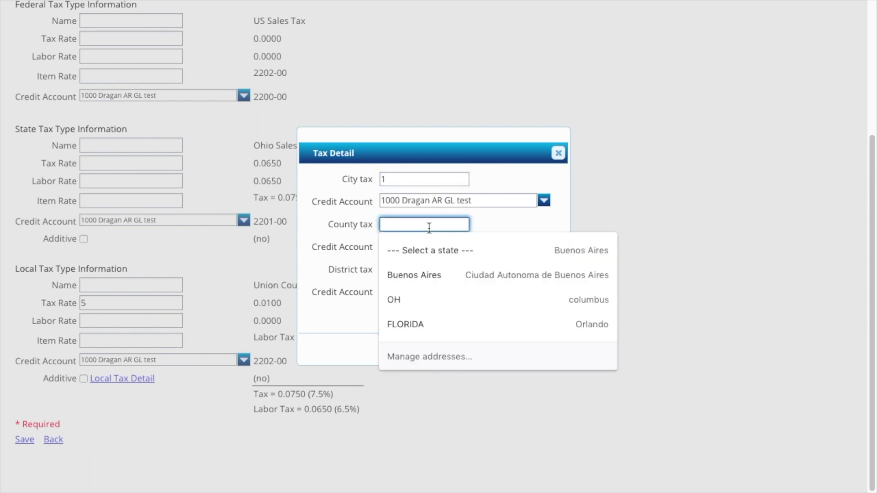
text(2)
click(419, 270)
text(3)
click(488, 354)
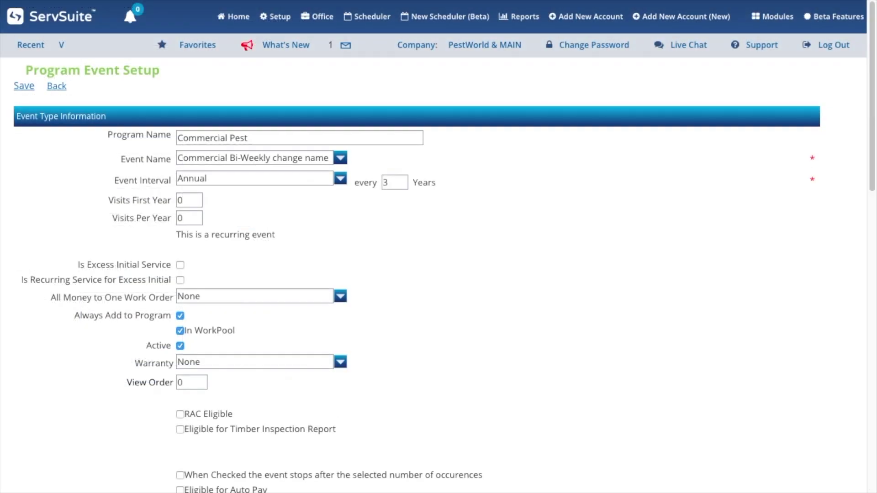
Choose Annual as the Commercial Pest program event's interval and go to its Always ReConfirm setting.
click(342, 180)
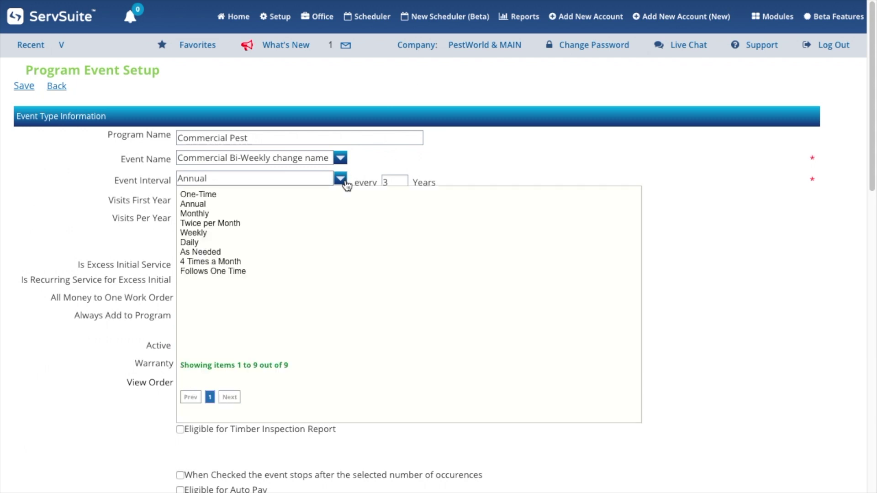
click(226, 205)
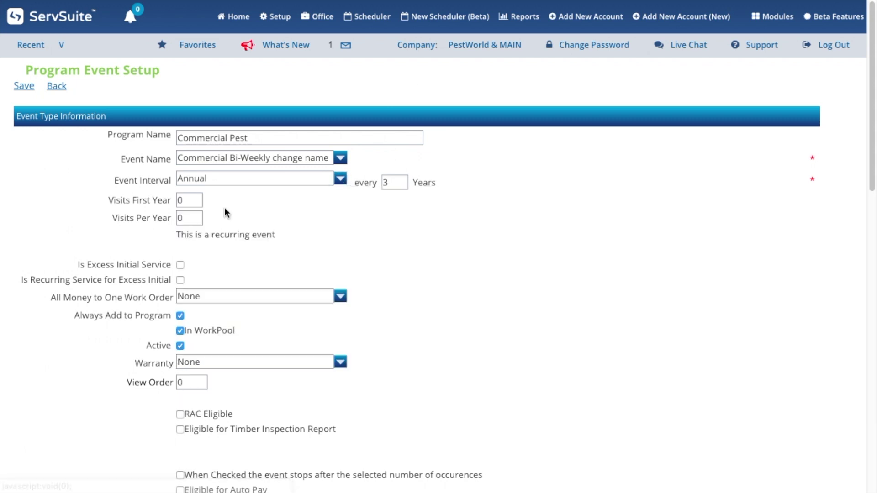
scroll(464, 293, down, 5)
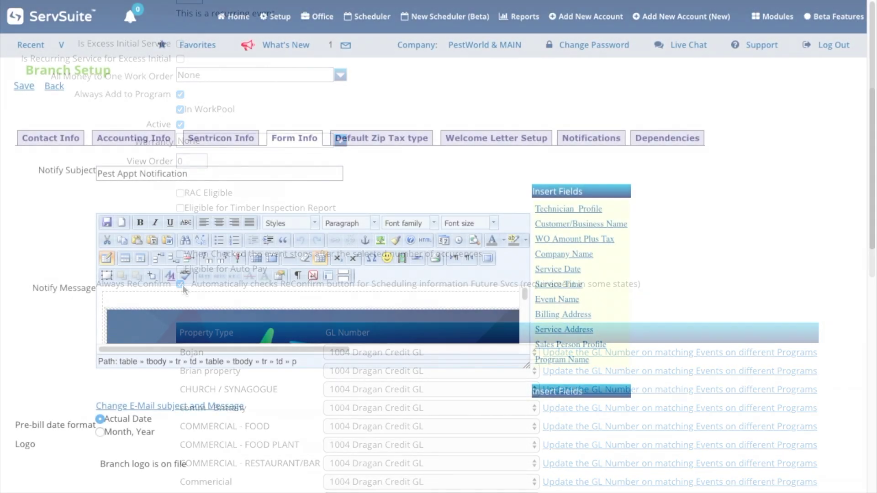
Open the branch's e-mail subject and message settings and choose an e-mail type.
click(199, 408)
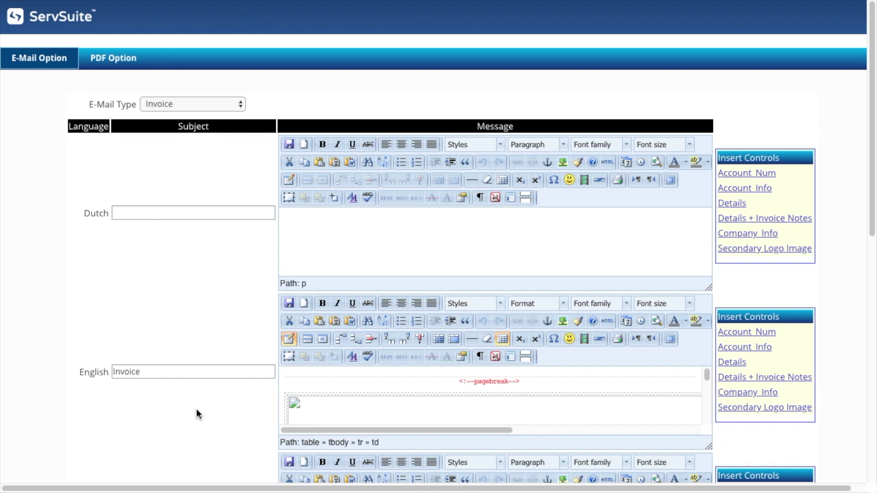
click(228, 104)
click(218, 196)
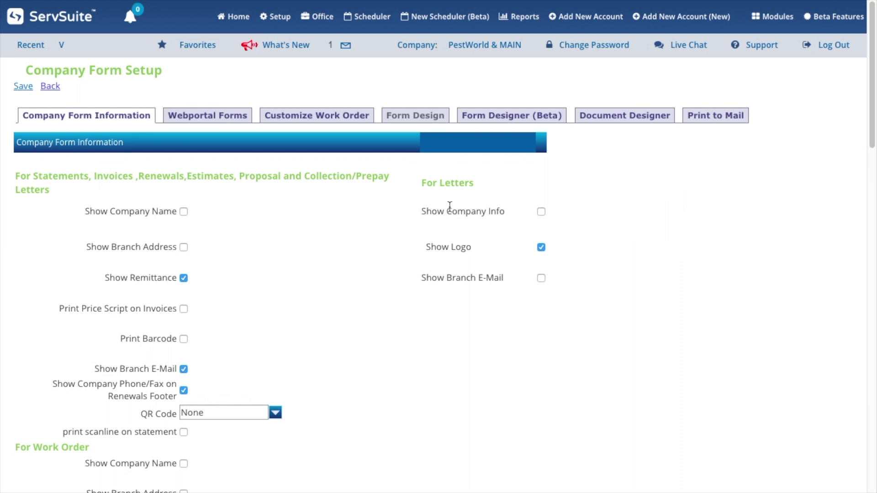
Show the available choices for the contract invoice form in the company form setup.
drag(871, 45, 872, 381)
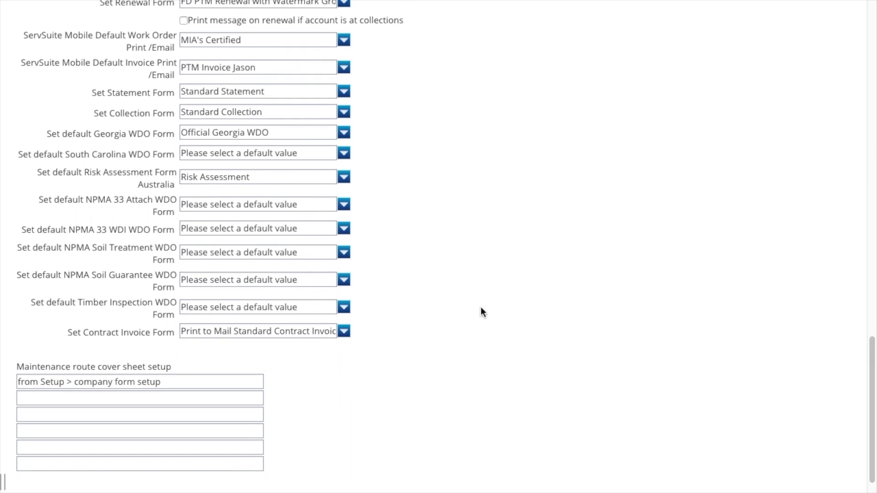
click(343, 335)
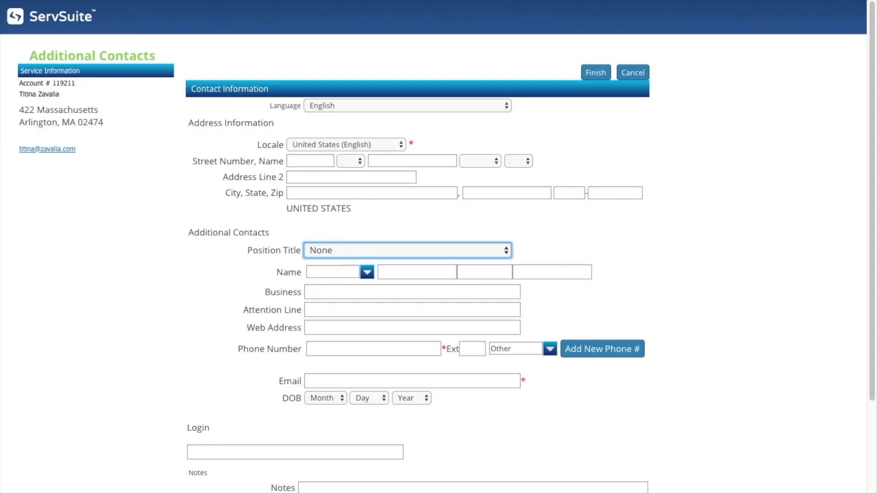
Set the additional contact's position title to Accounting, and fill in and add the contact's phone number.
click(507, 249)
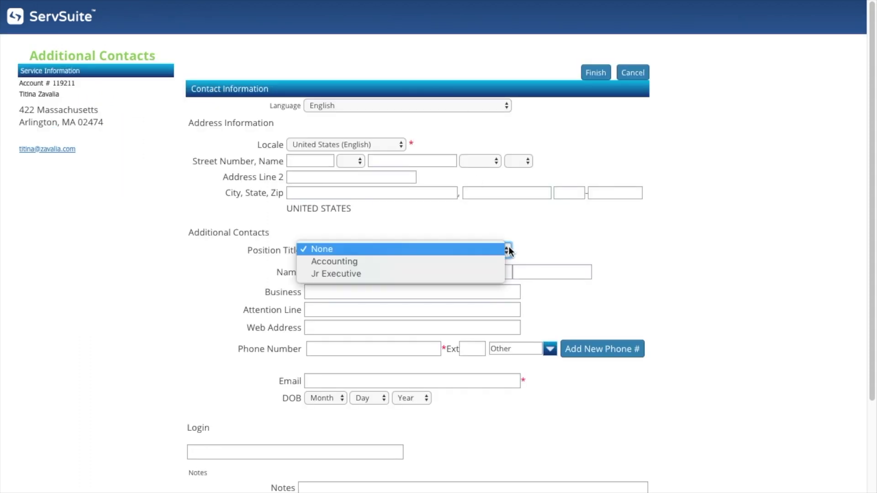
click(502, 258)
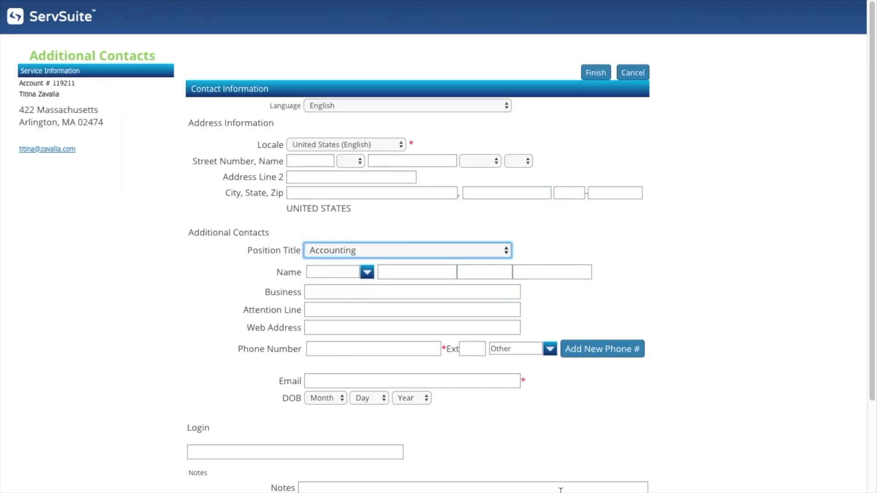
click(352, 348)
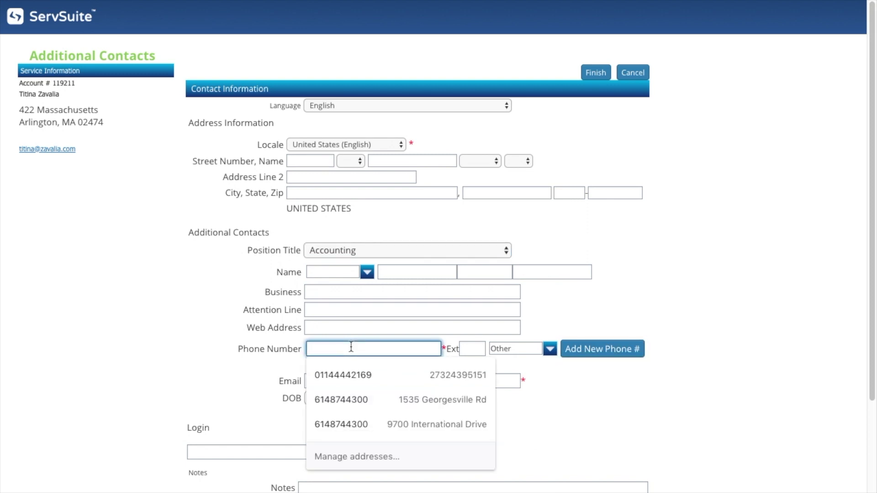
click(355, 393)
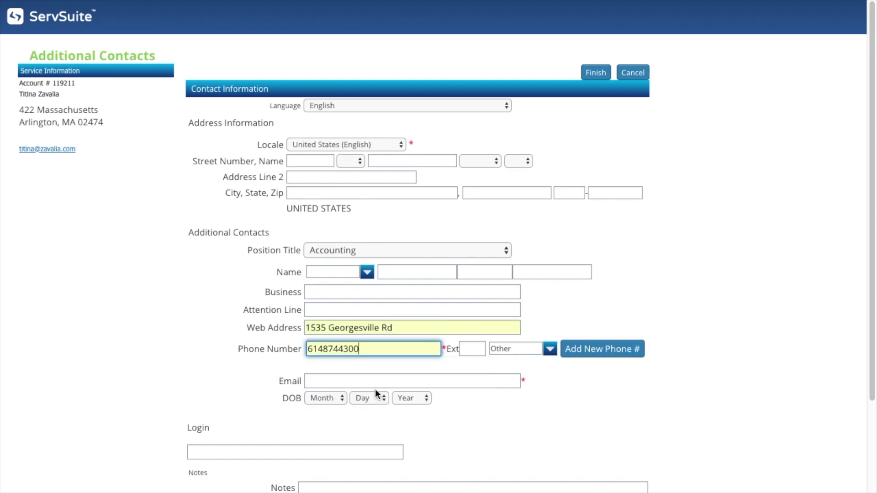
click(629, 351)
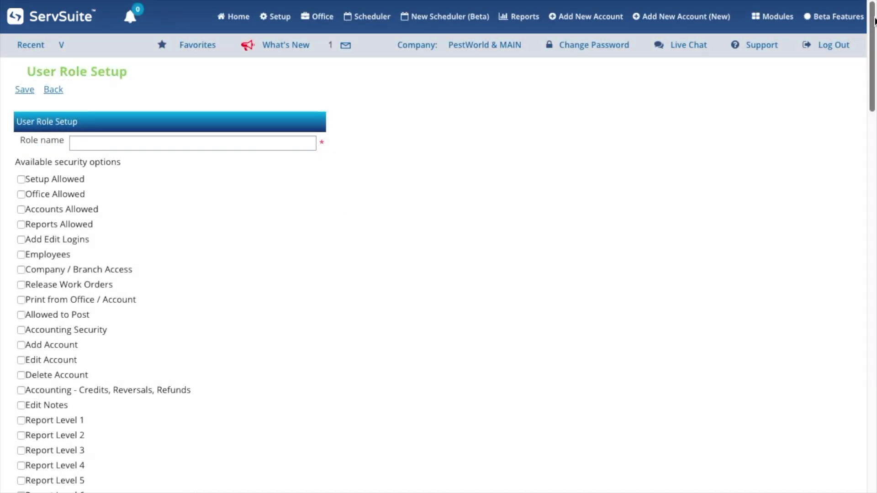
drag(875, 20, 872, 402)
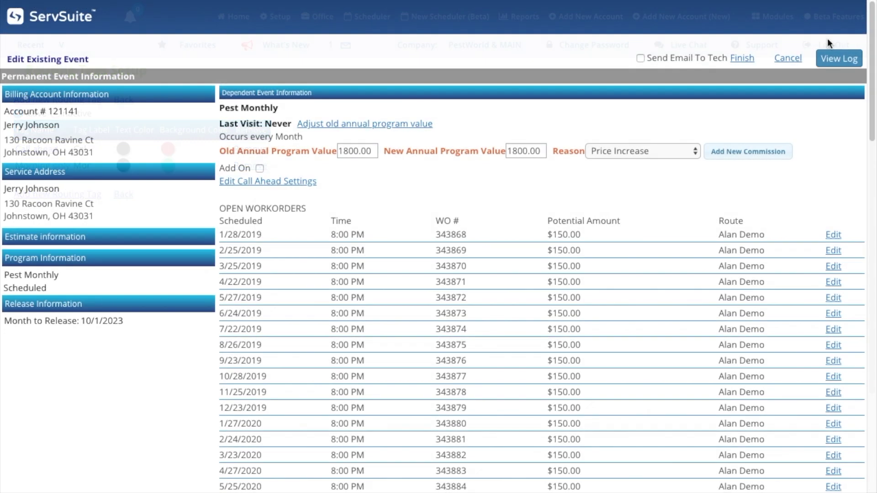
Assign the routing tag Cal - Call ahead to the existing Pest Monthly event.
scroll(830, 43, down, 15)
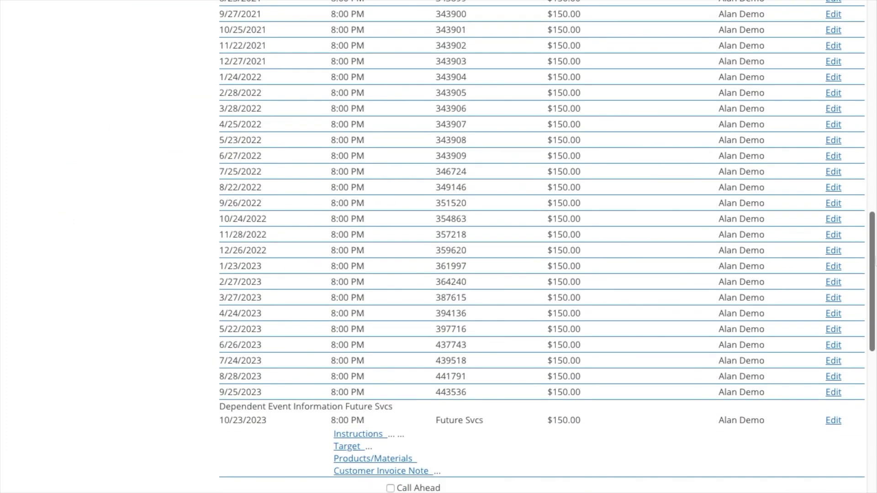
scroll(547, 247, down, 8)
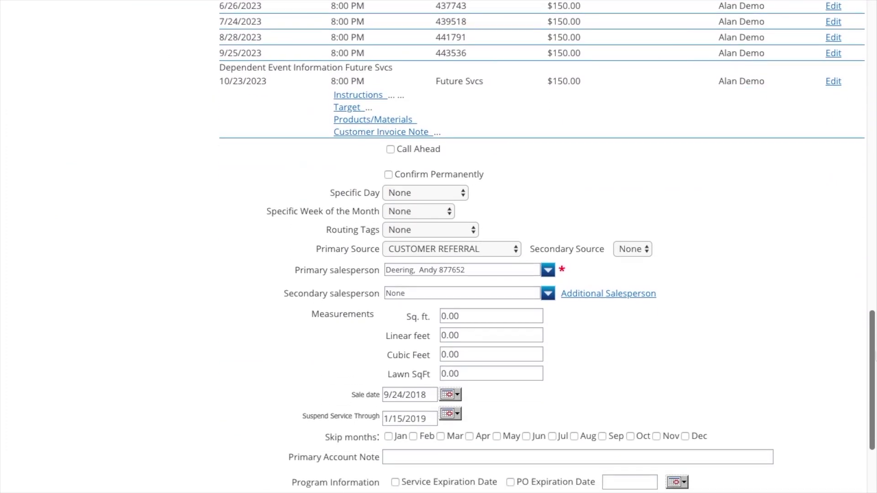
click(460, 168)
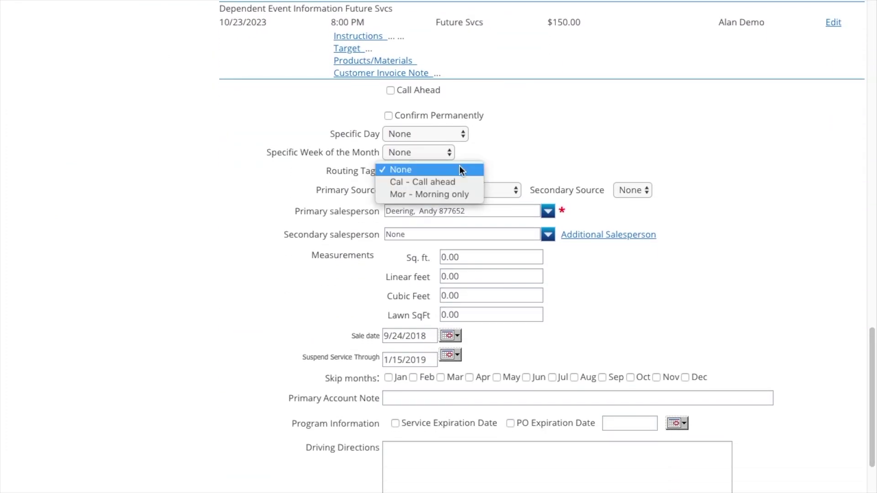
click(459, 181)
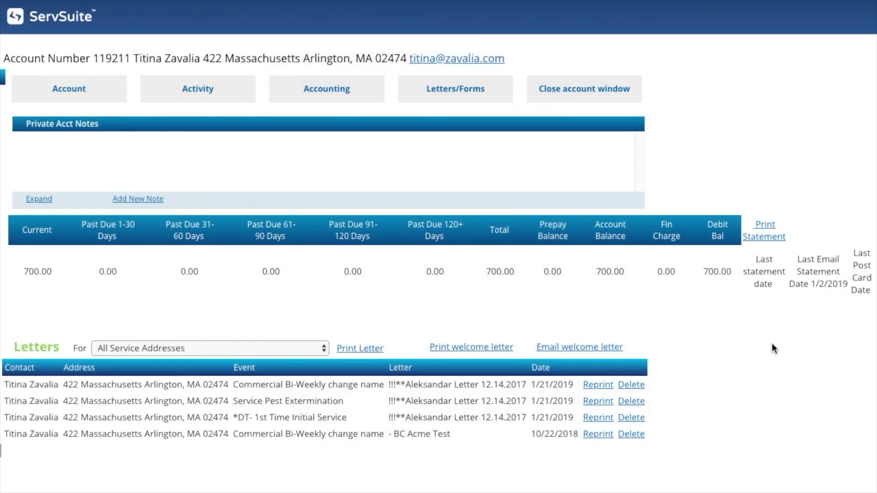
E-mail the welcome letter from the account's Letters section for all service addresses.
click(608, 347)
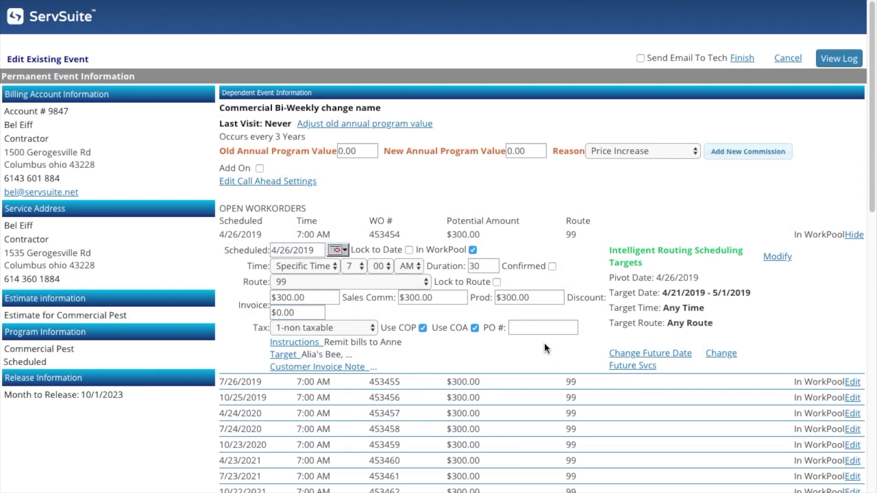
Enter the purchase order number on the open work order scheduled for 4/26/2019.
click(543, 330)
text(2345)
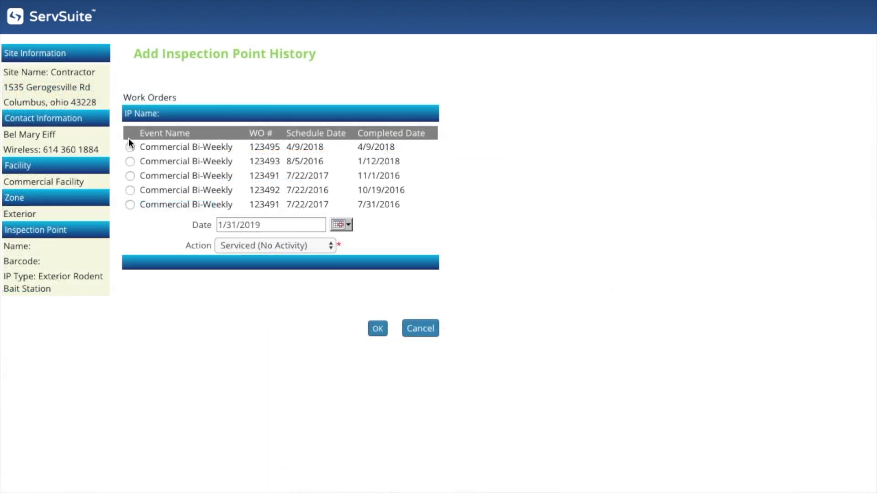
Select the Commercial Bi-Weekly work order scheduled 4/9/2018 and set the inspection point action to Serviced (No Activity).
click(129, 146)
click(327, 248)
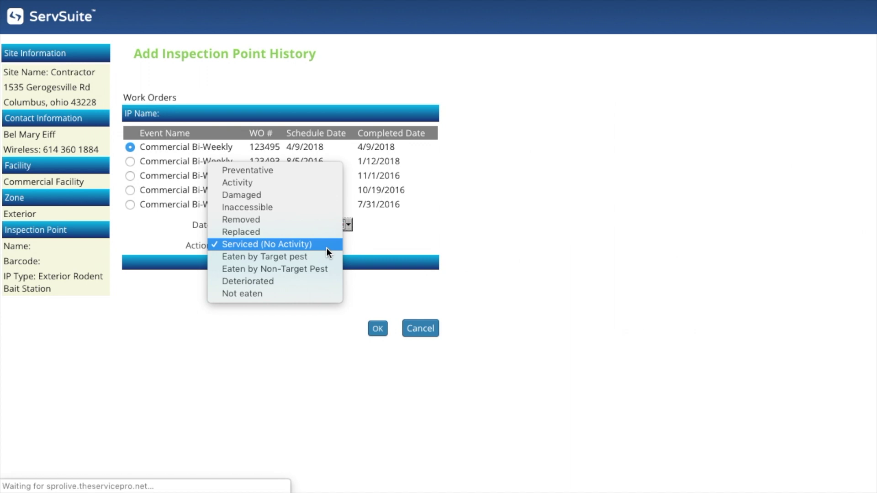
click(327, 248)
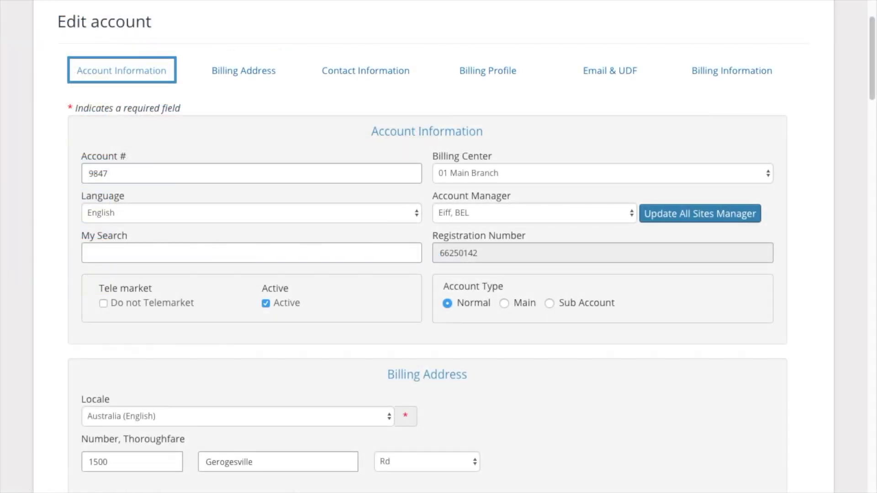
Choose a builder type for the builder account among the user-defined fields in the Email & UDF section.
click(616, 73)
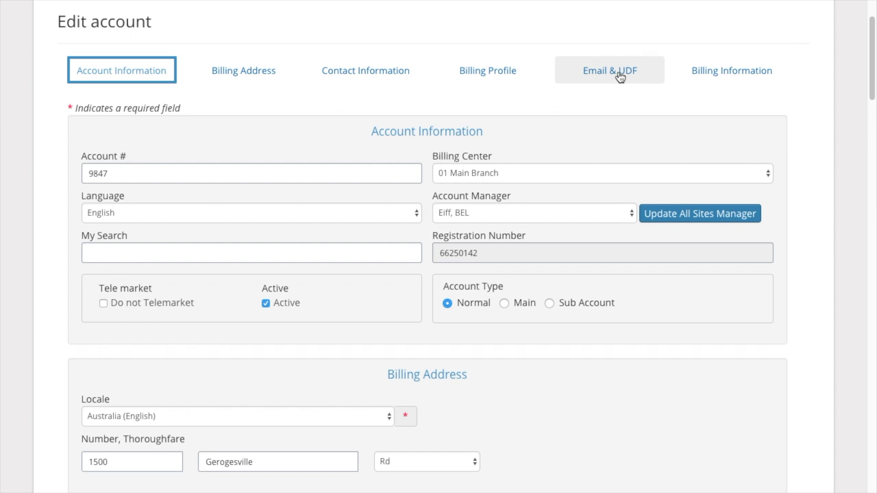
scroll(654, 166, down, 5)
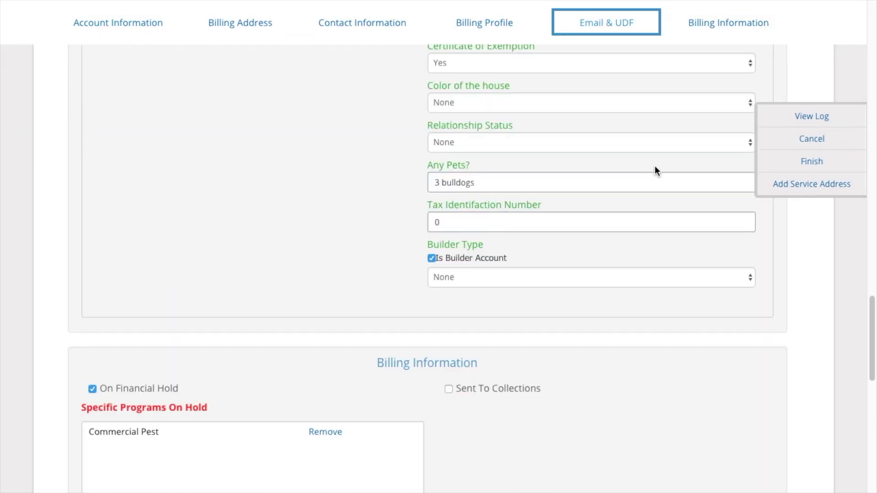
click(747, 278)
click(708, 288)
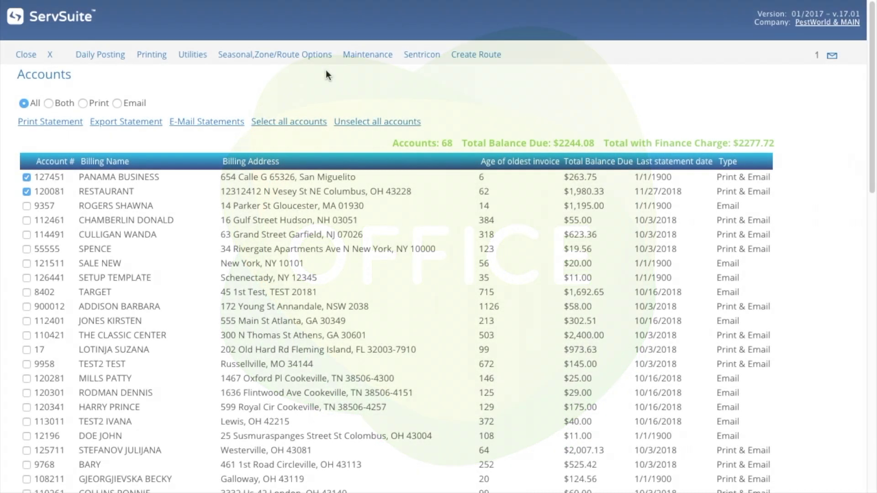
E-mail statements to the two selected accounts, mark the statements as sent and open the status report.
click(208, 123)
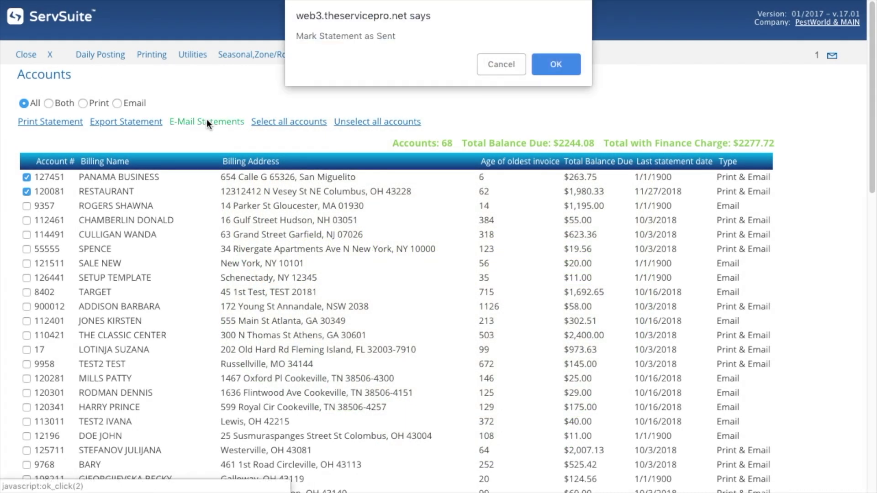
click(540, 63)
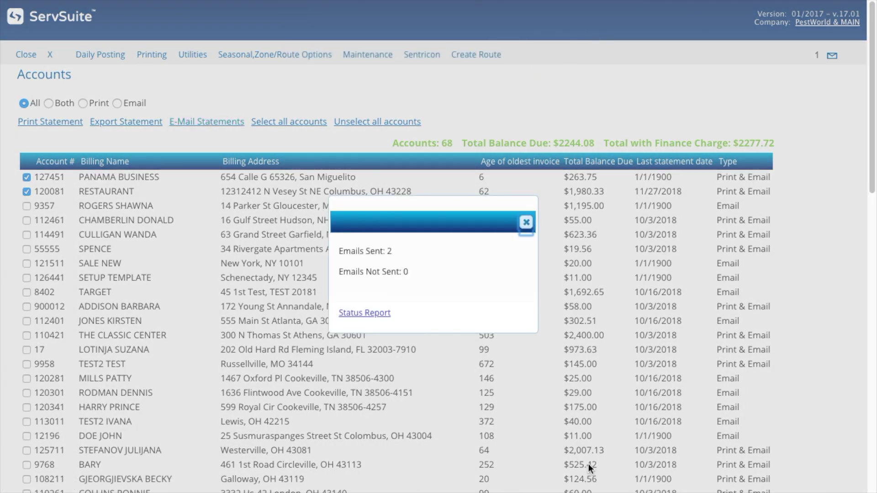
click(350, 314)
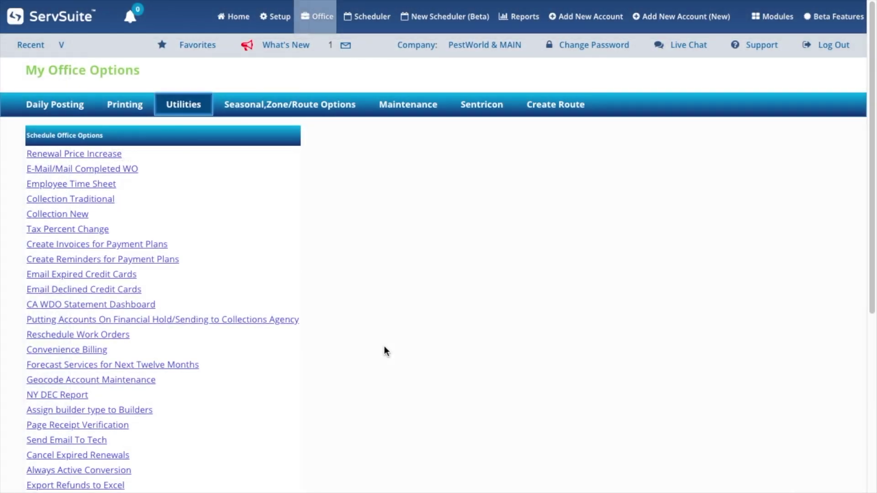
Create a folder named Maps in the Web Portal Global Documents utility and start a file upload.
scroll(404, 340, down, 6)
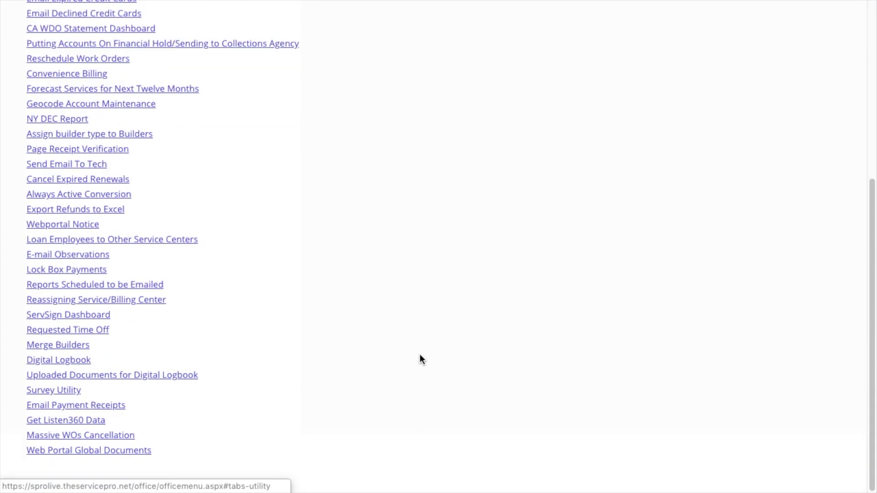
click(185, 435)
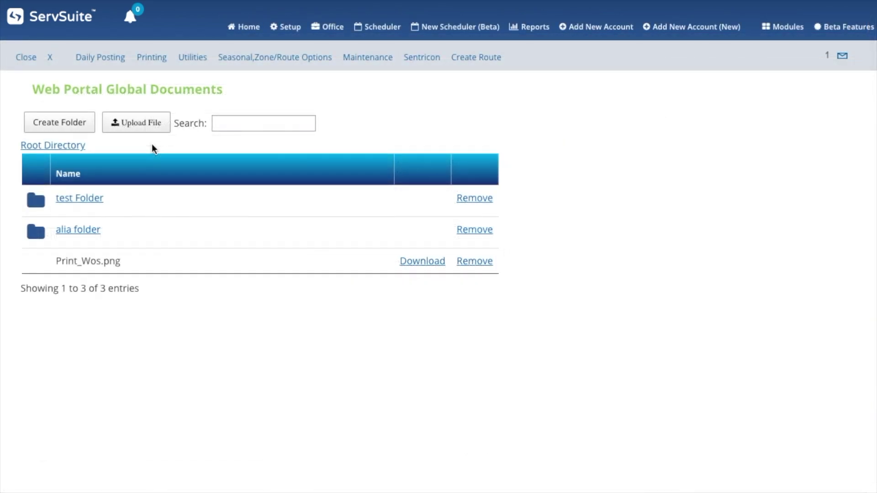
click(48, 125)
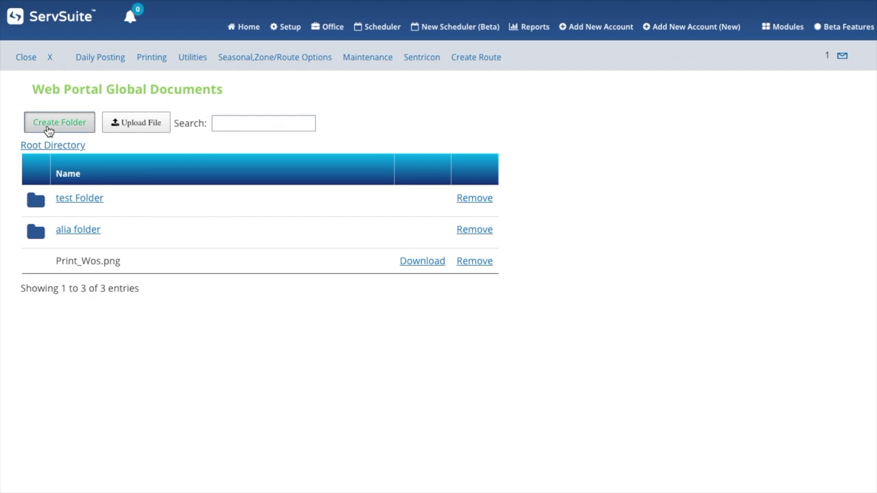
click(253, 105)
text(Maps)
click(533, 181)
click(132, 124)
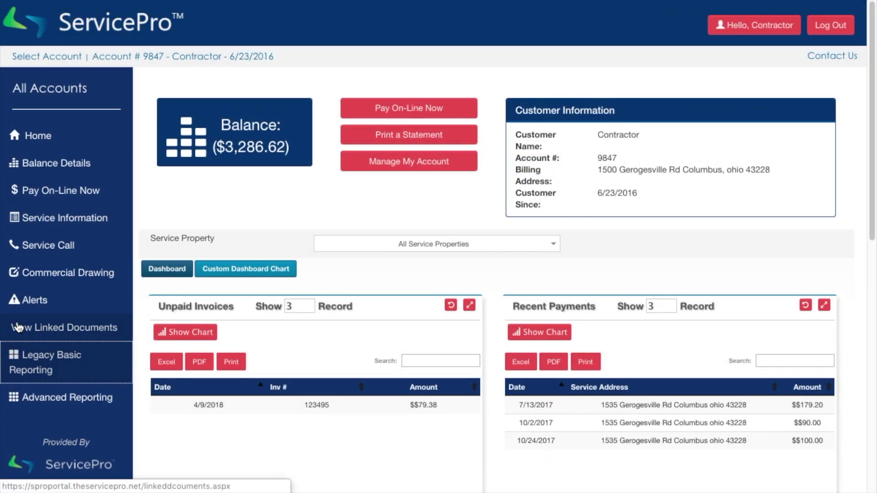
Switch to the ServicePro customer portal and open the Maps folder among the global documents.
click(18, 327)
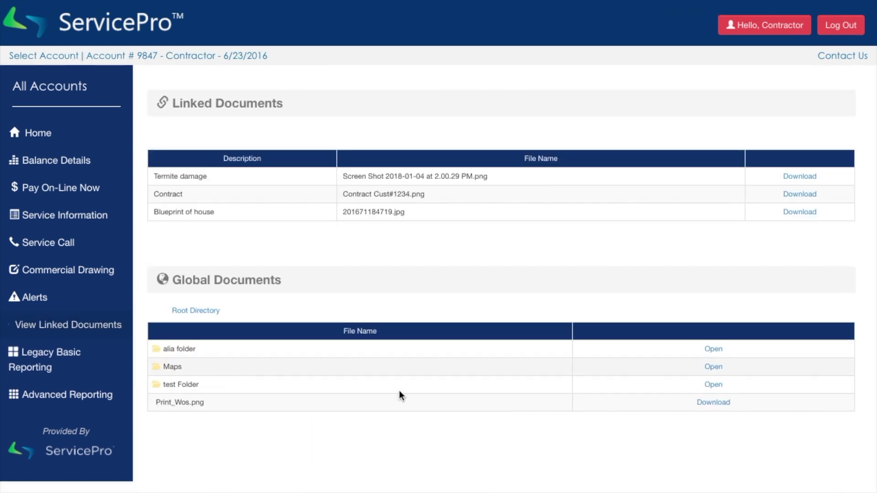
click(711, 367)
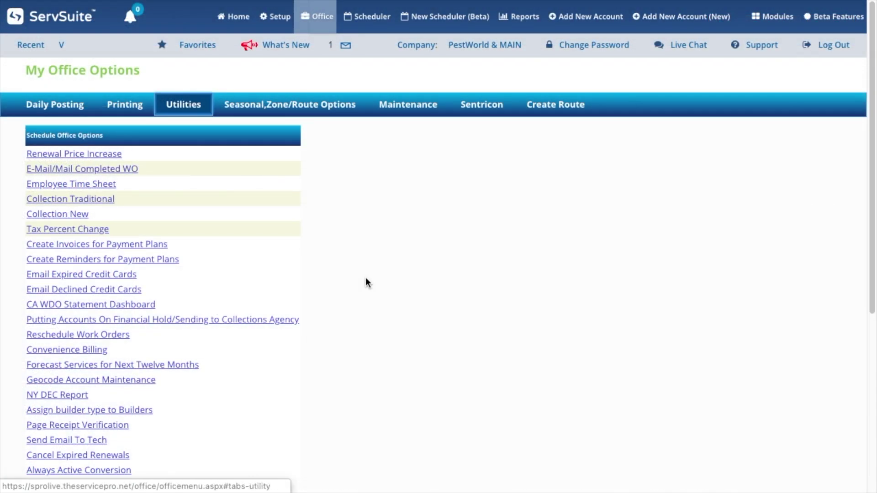
In Email Payment Receipts, set the billing center to 01 Main Branch and the start date to 1/1/2019, and open the payment type choices.
scroll(366, 283, down, 6)
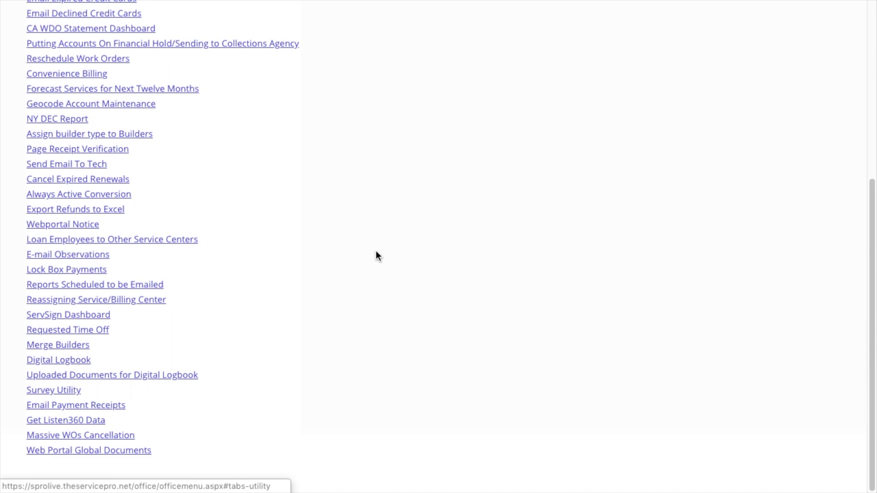
click(76, 405)
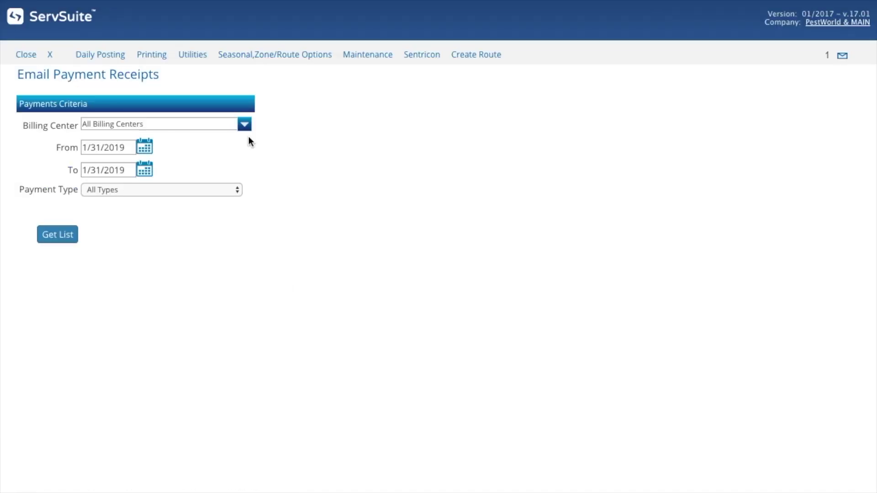
click(245, 128)
click(156, 148)
click(145, 147)
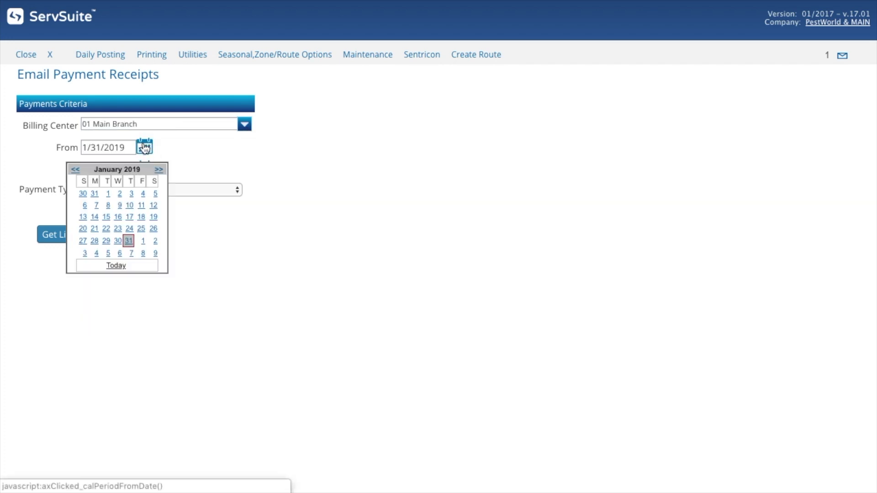
click(109, 195)
click(218, 191)
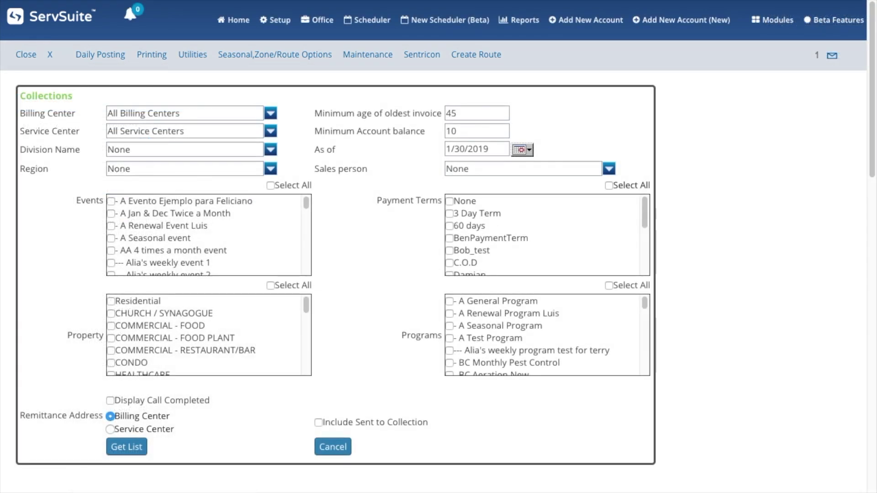
Include all payment terms in the Collections criteria.
click(609, 186)
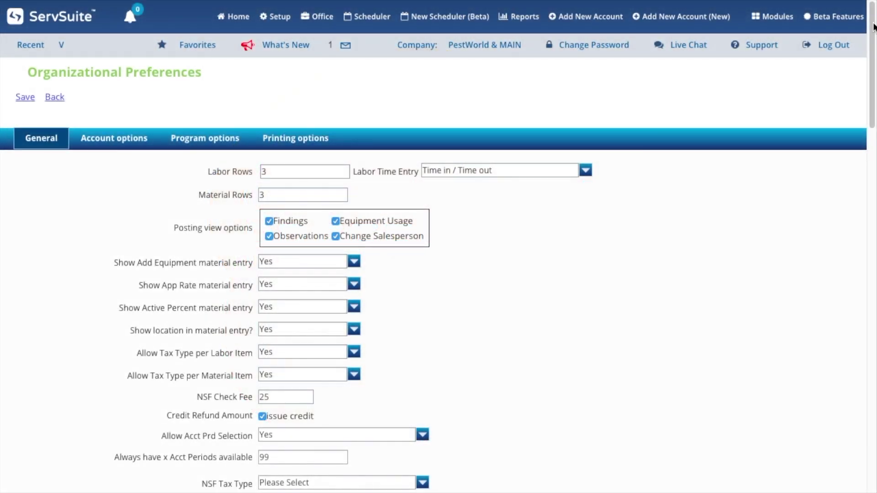
Review the General and Account options in Organizational Preferences, and mark Client Do Not Have Email in the account quick entry.
drag(873, 27, 867, 397)
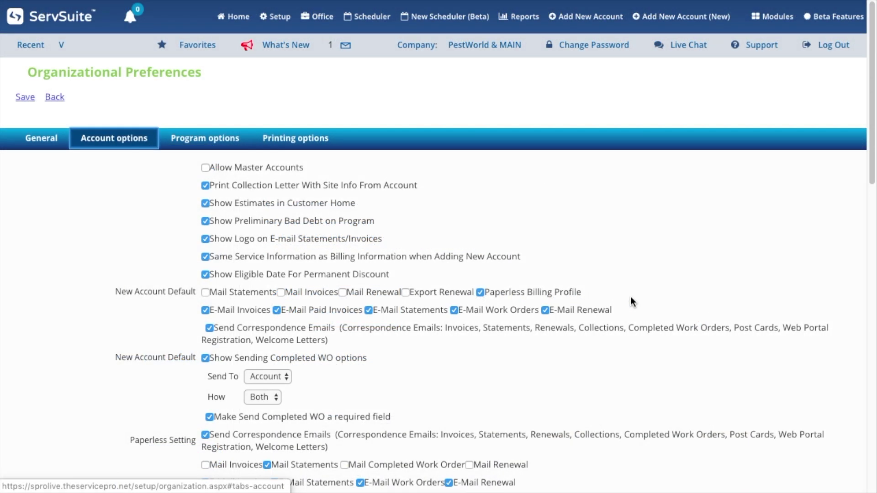
scroll(680, 397, down, 12)
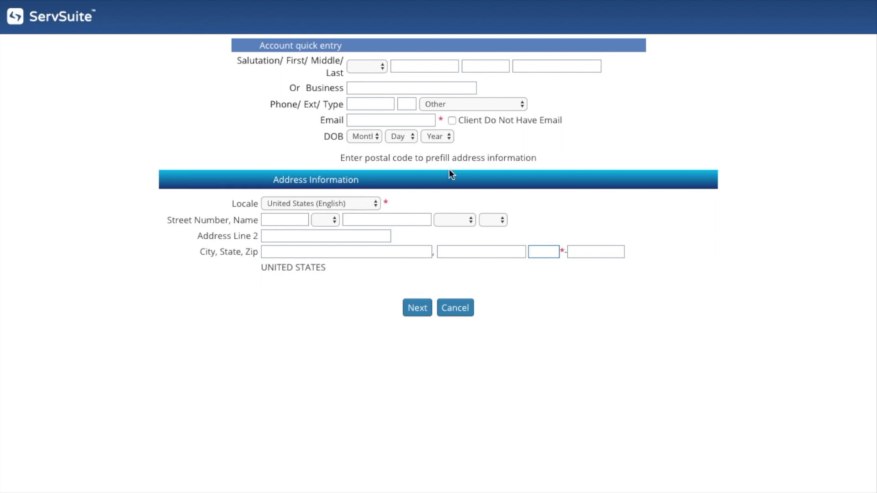
click(452, 121)
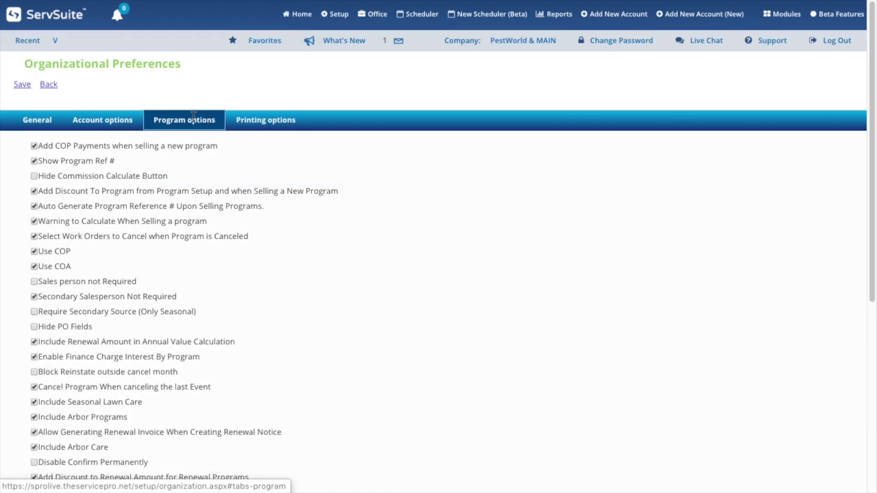
Enable Require Secondary Source (Only Seasonal) in the program options, and toggle Show Secondary Source off and back on.
click(34, 312)
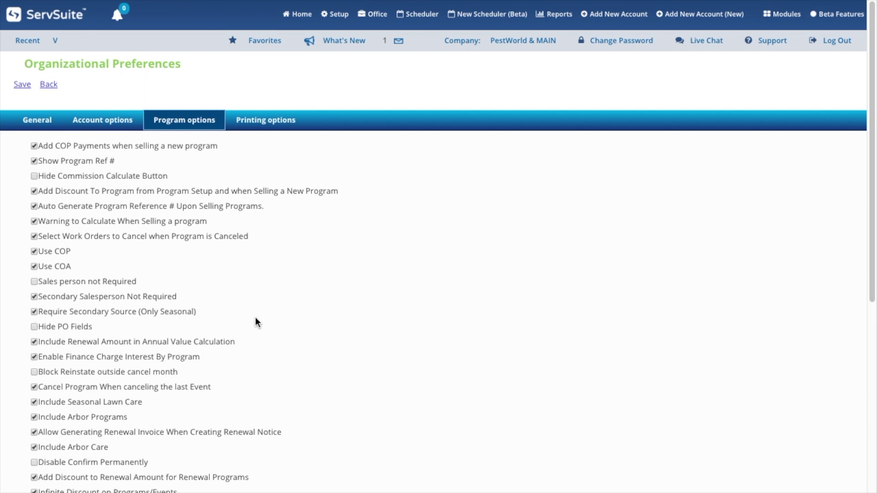
scroll(255, 325, down, 7)
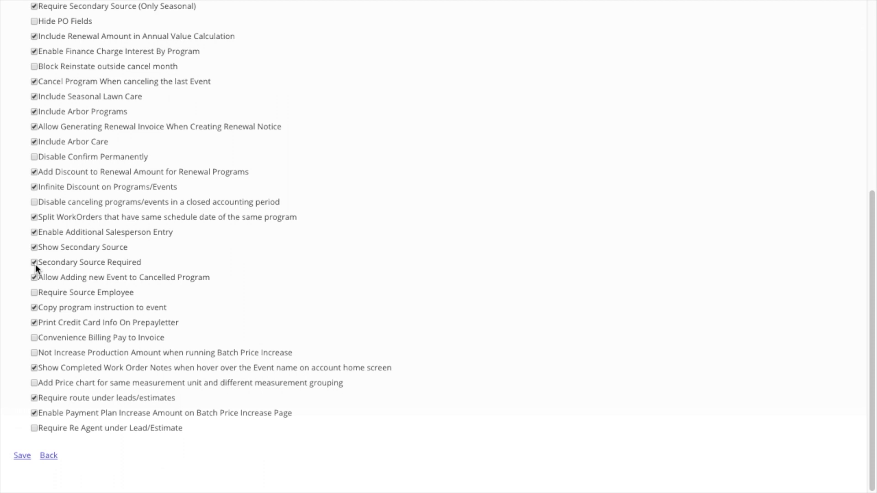
click(32, 247)
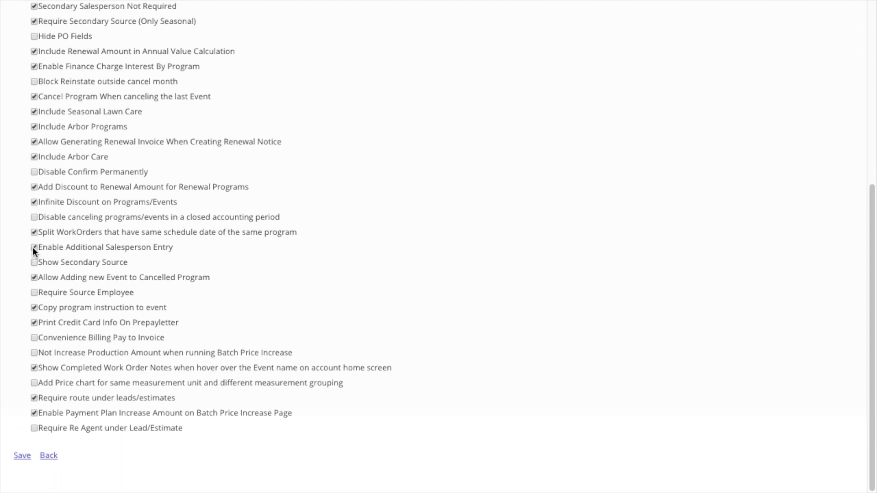
click(34, 263)
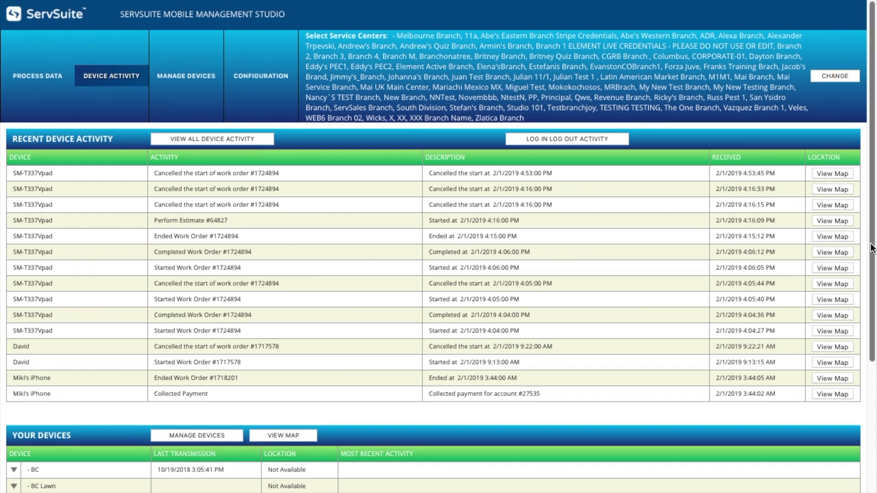
View the map location of the Ended Work Order activity received 2/1/2019 3:44:05 AM in Mobile Management Studio.
scroll(843, 309, down, 2)
scroll(843, 292, down, 1)
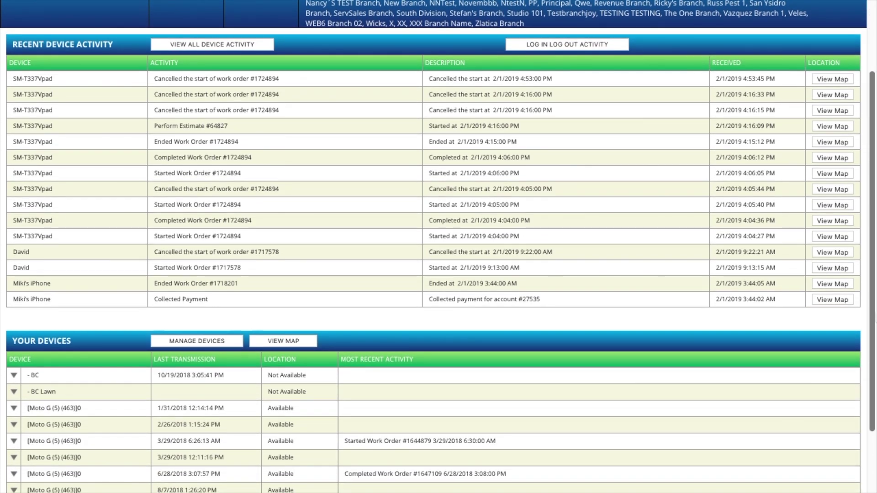
click(844, 283)
click(800, 395)
click(801, 396)
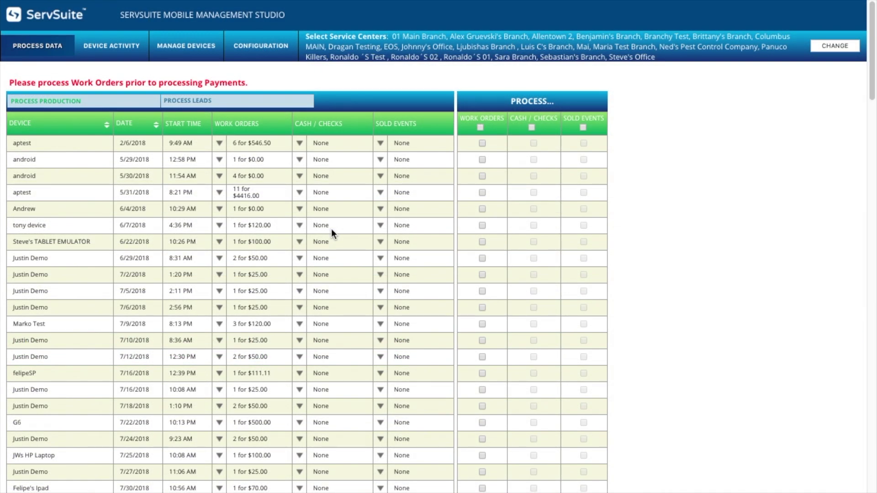
View the details of the device work order dated 6/7/2018 and the map of where it was started.
click(220, 225)
click(235, 238)
click(537, 56)
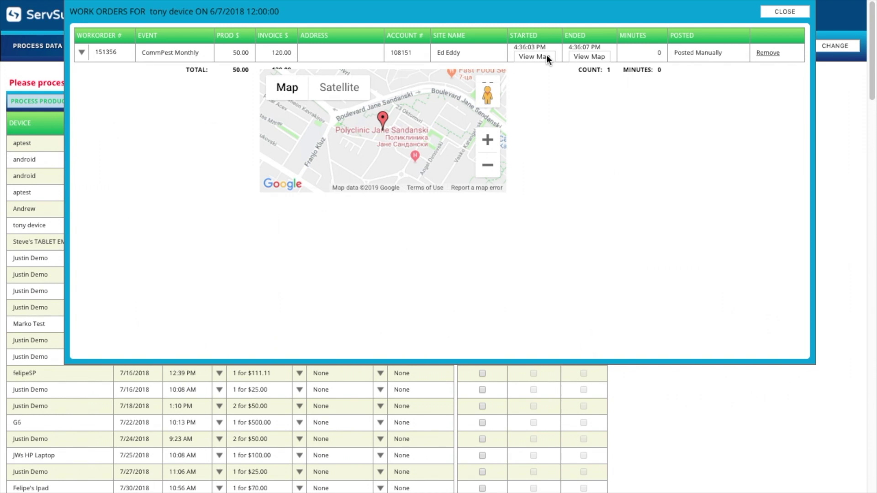
click(792, 11)
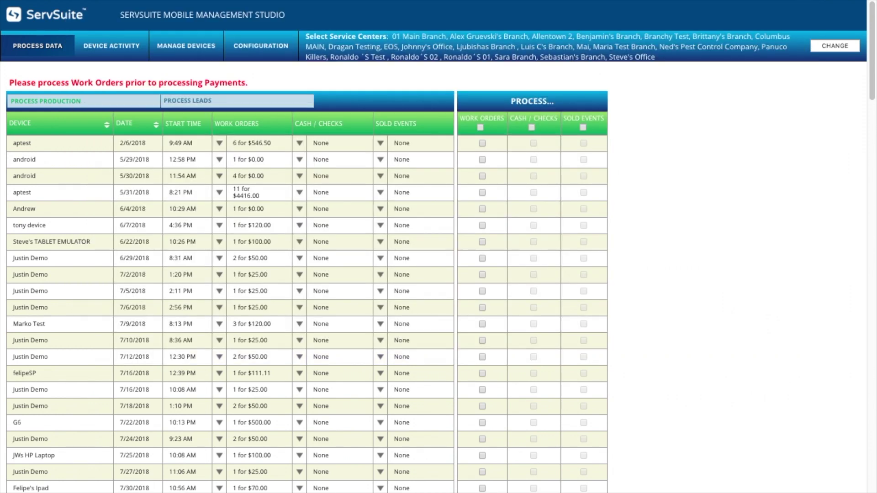
View the details of the device lead dated 11/14/2018 in Process Leads.
click(201, 103)
scroll(281, 401, down, 2)
click(221, 415)
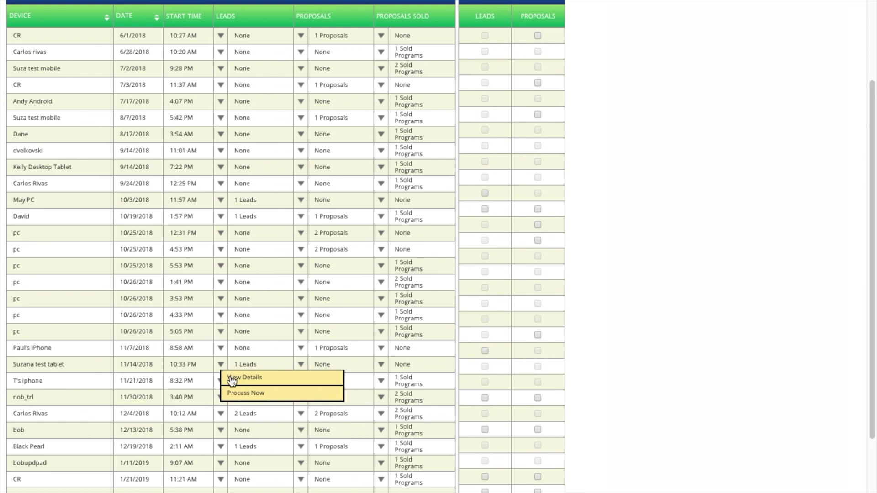
click(229, 379)
click(578, 60)
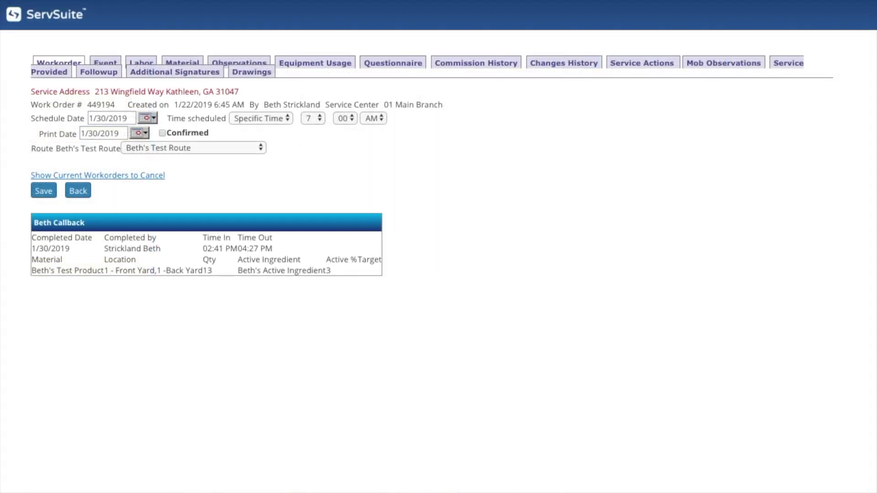
View the map of the site and mobile coordinates for the callback work order completed on 1/30/2019.
click(106, 62)
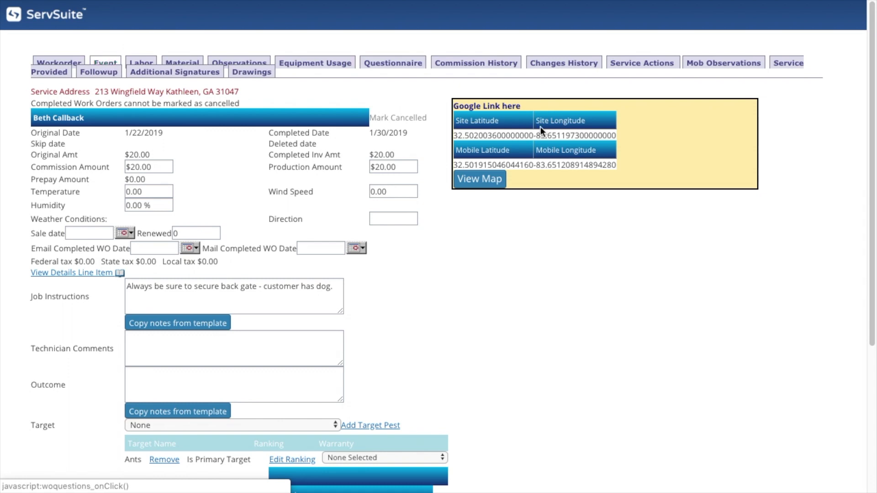
click(481, 182)
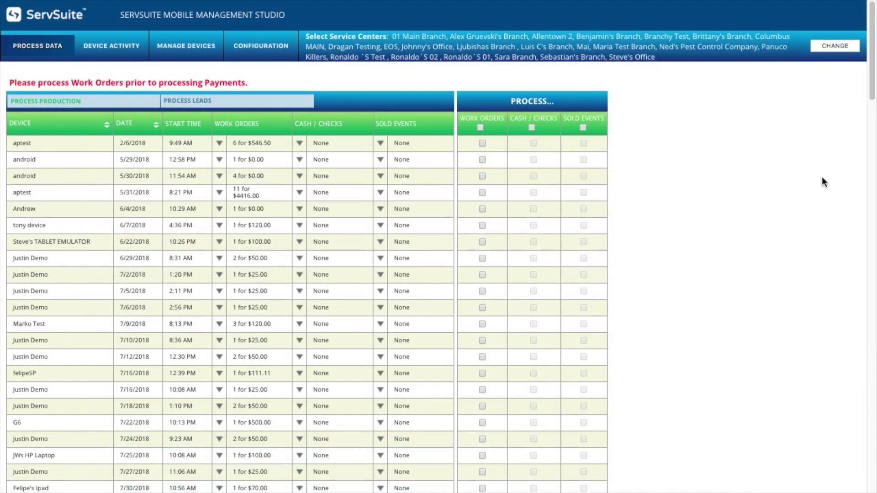
Reopen the details of the 6/7/2018 device work order in Process Production.
click(224, 227)
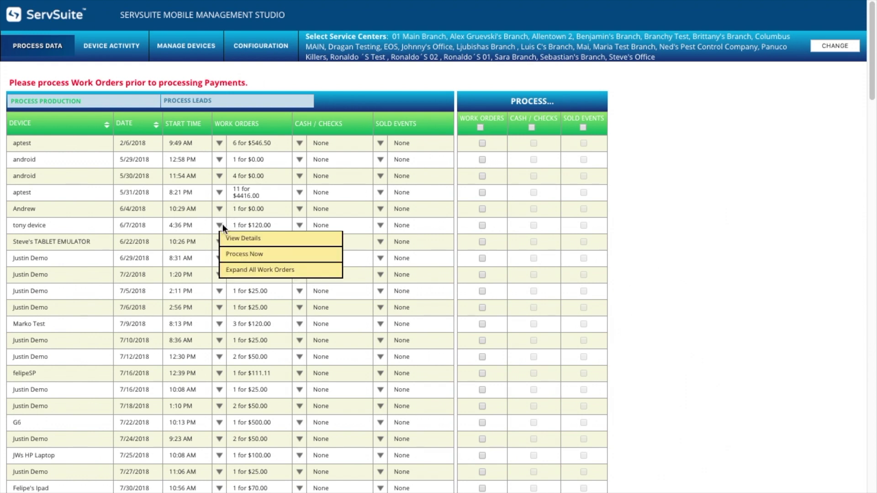
click(230, 237)
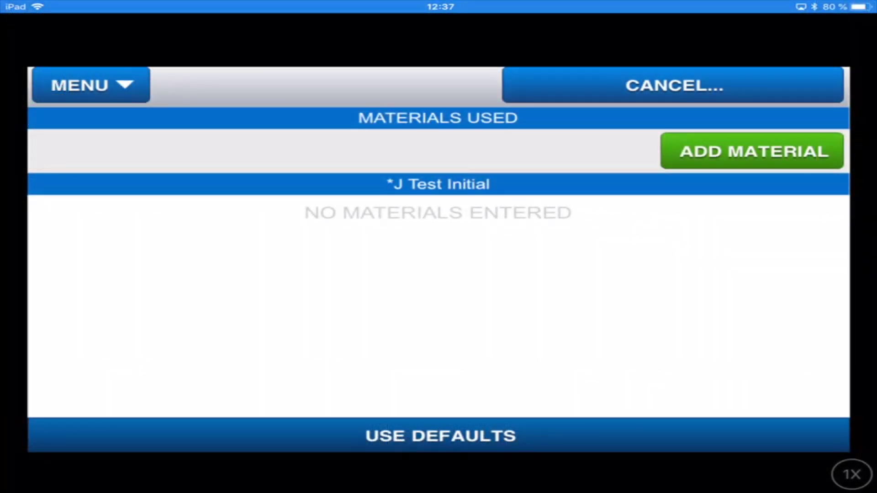
Add a material entry in the mobile app with the application methods Bait, Bait Replacement and By Hand.
click(752, 152)
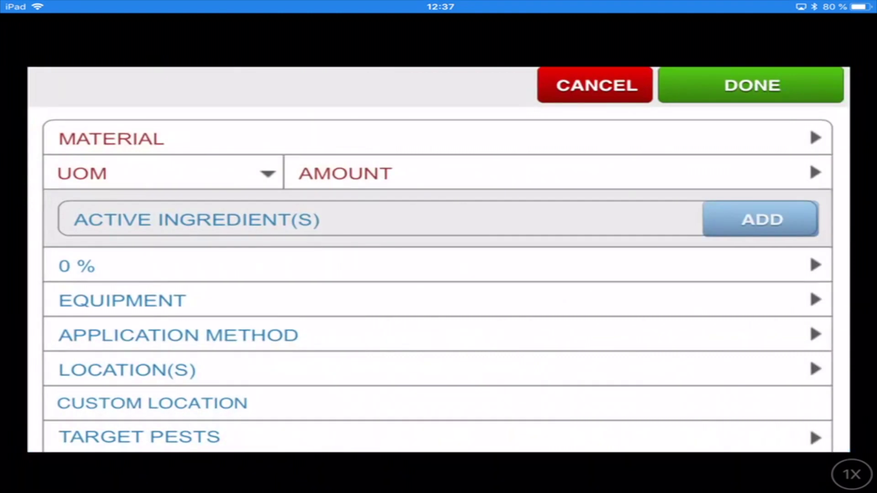
click(438, 335)
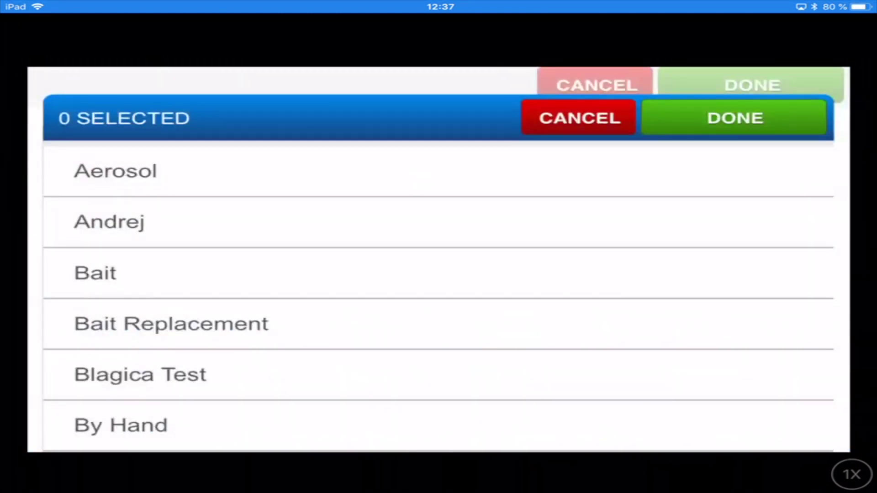
click(438, 273)
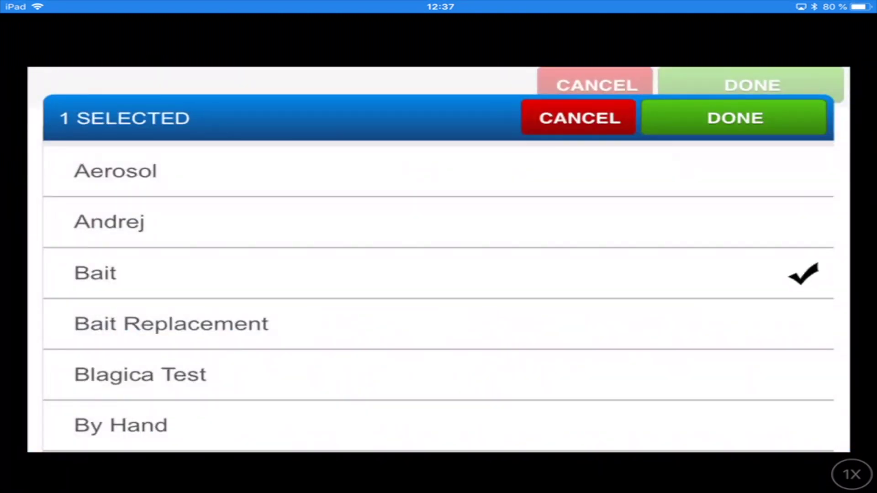
click(439, 324)
click(439, 425)
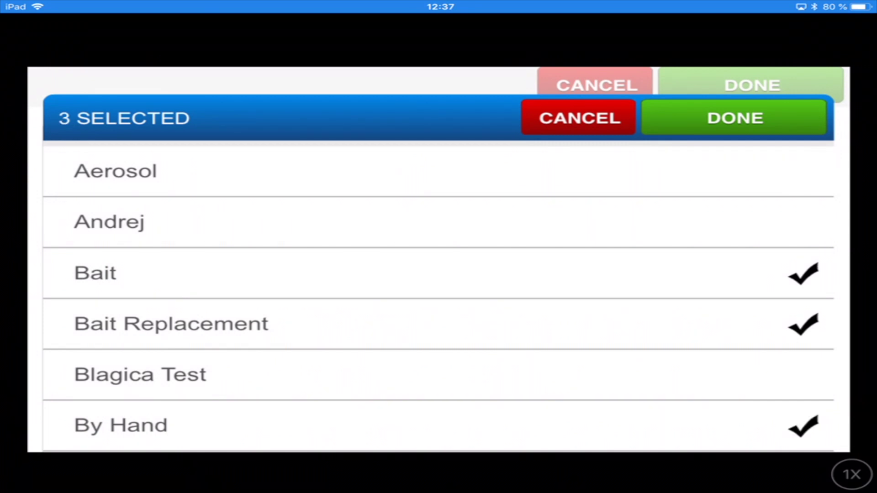
click(735, 118)
click(752, 85)
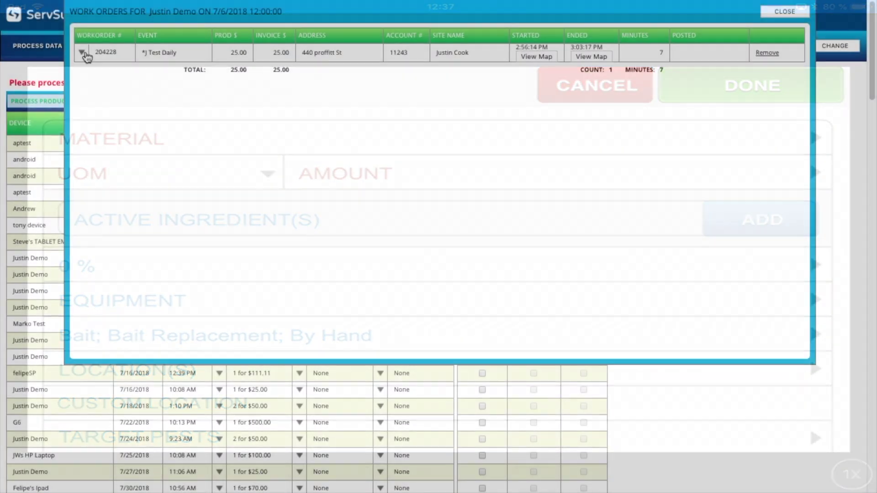
In the *J Test Daily work order dated 7/6/2018, add Bait Replacement and Foam Application to the CONTRAC BLOX application methods and save.
click(82, 52)
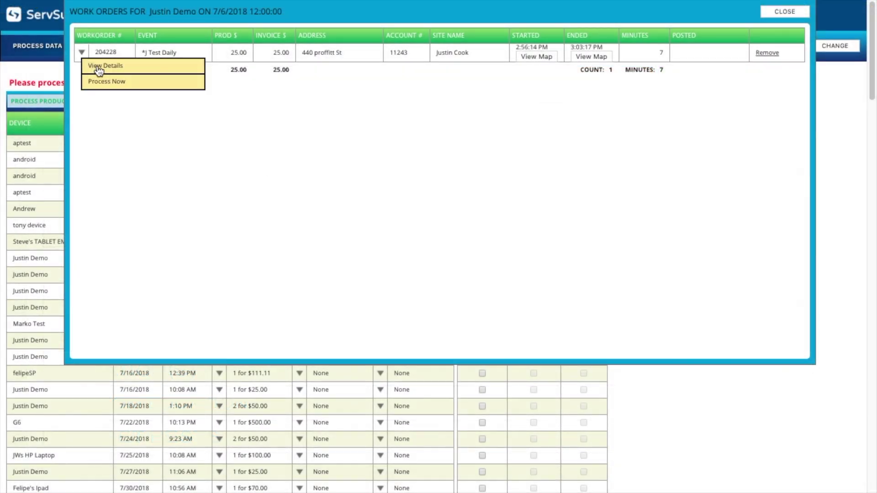
click(98, 67)
click(25, 251)
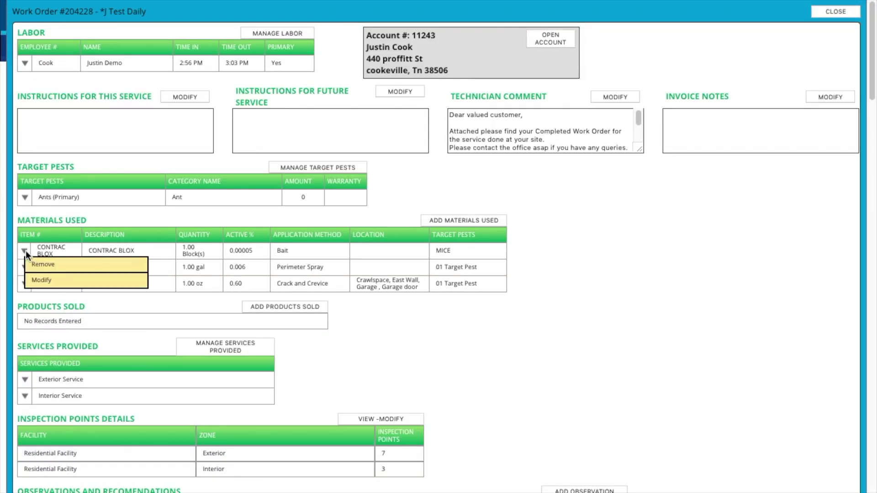
click(50, 281)
click(460, 106)
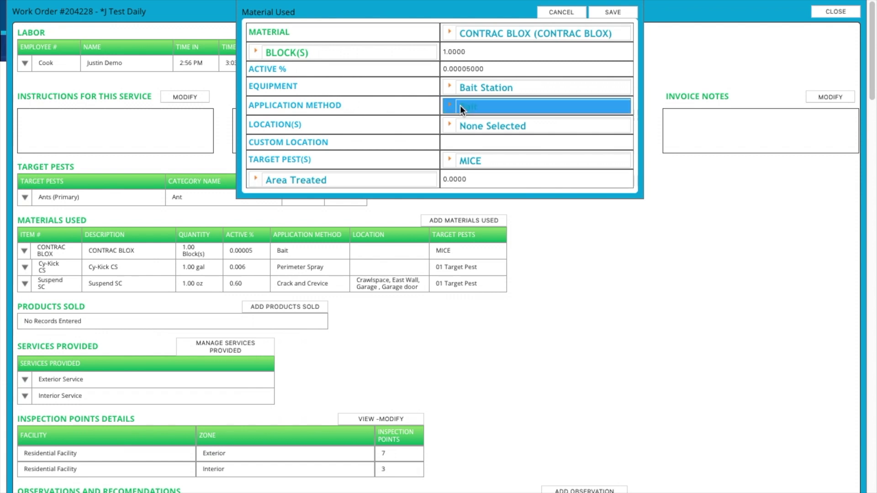
click(482, 106)
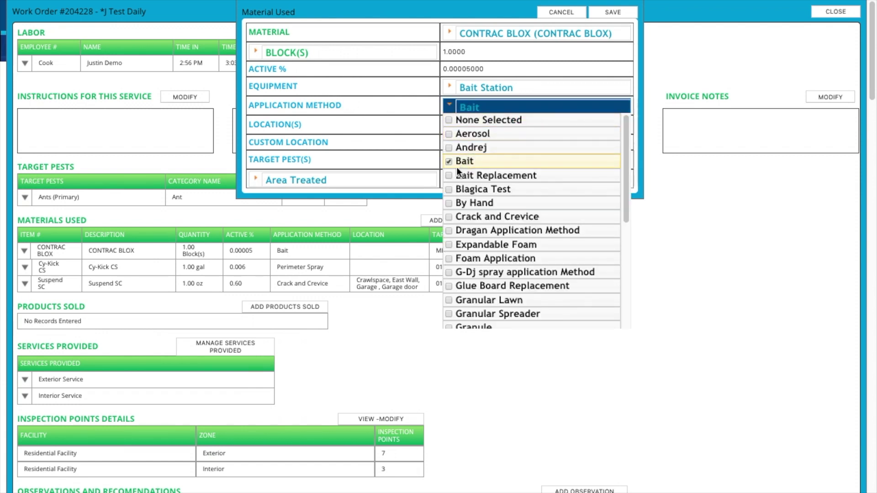
click(449, 176)
click(449, 259)
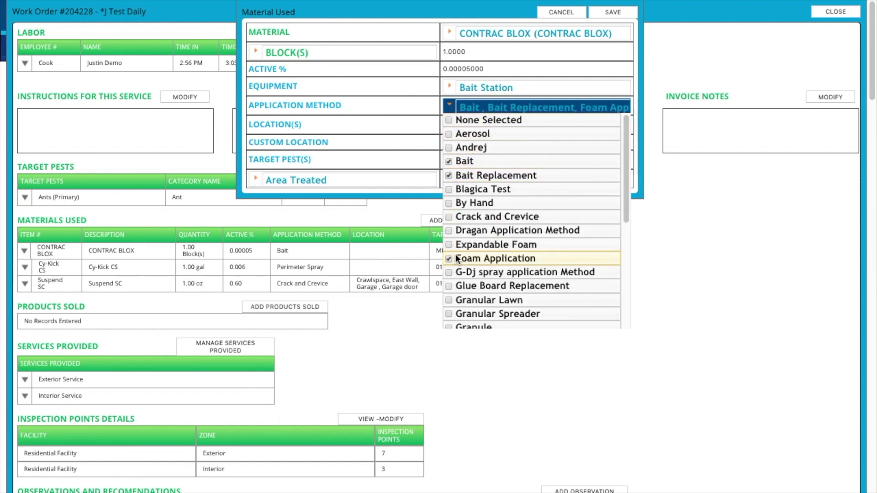
click(606, 14)
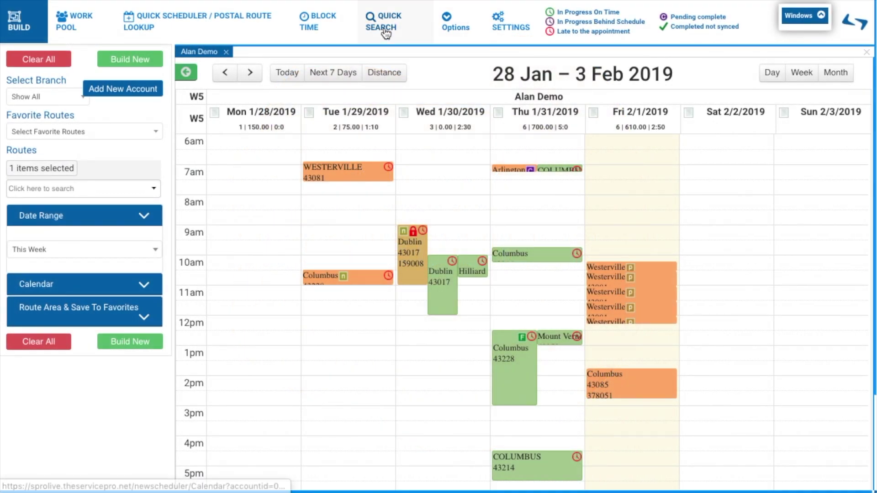
Quick-search the customer accounts by a partial first name in the new scheduler and collapse the results area.
click(385, 32)
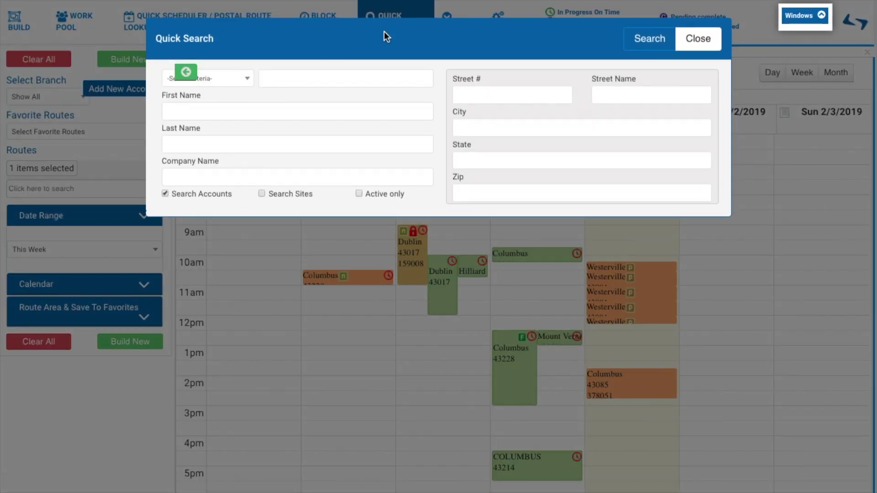
click(218, 114)
text(bel)
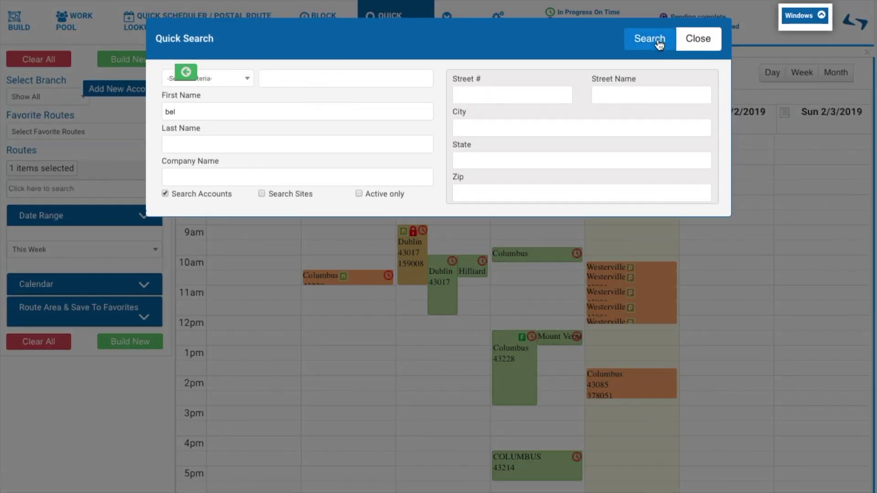
click(658, 41)
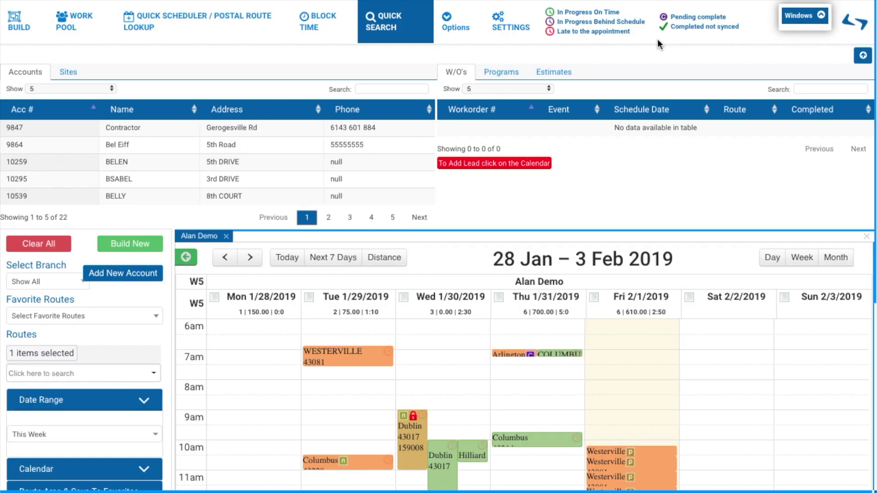
click(232, 134)
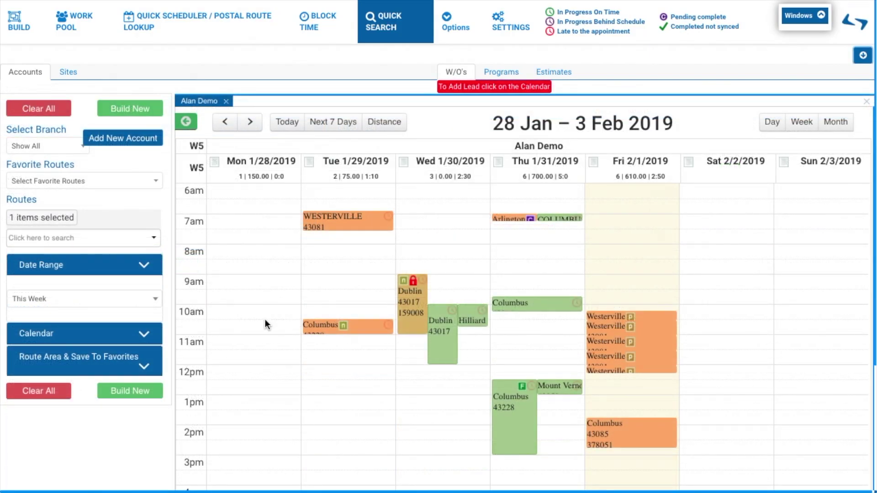
Show the scheduler's date range choices and collapse the Date Range section.
click(157, 300)
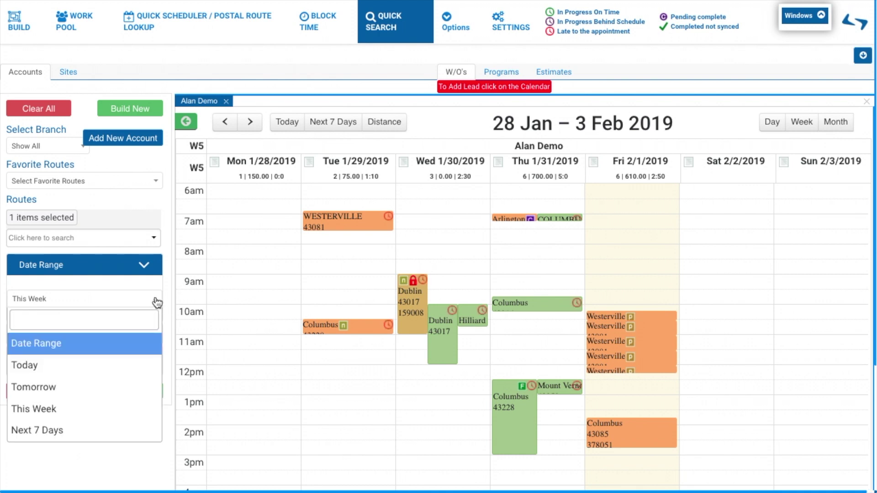
click(150, 270)
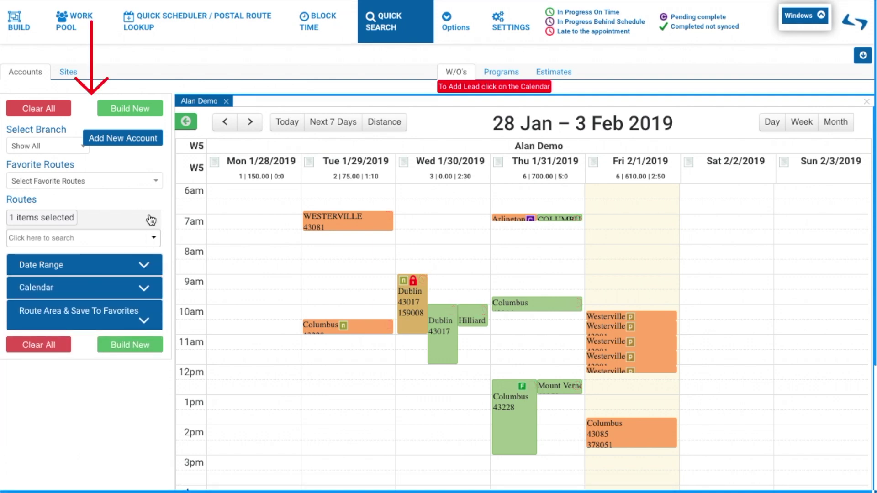
Switch the scheduler calendar to Window 3 and collapse the list of windows.
click(824, 20)
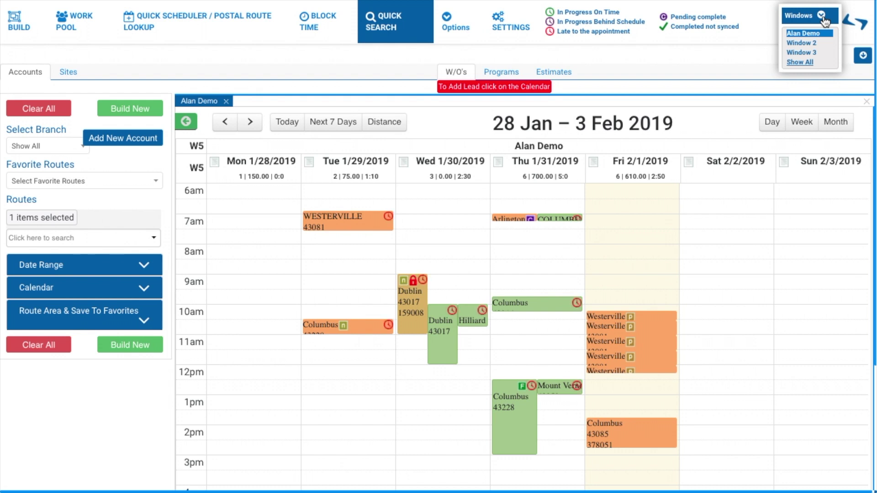
click(806, 54)
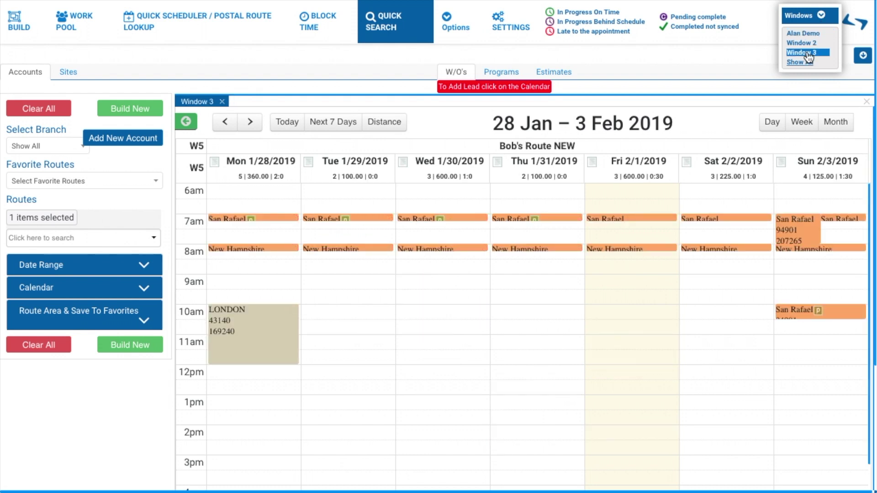
click(823, 19)
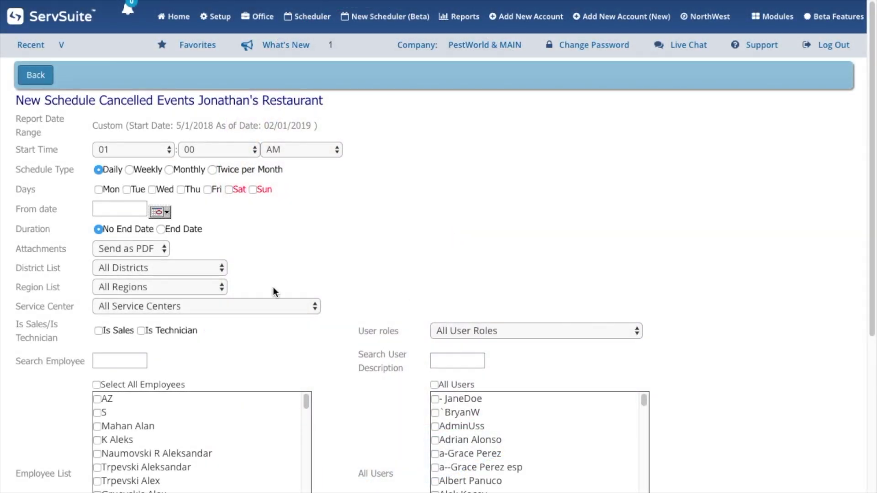
Show the attachment format choices for the new Cancelled Events report schedule.
click(154, 250)
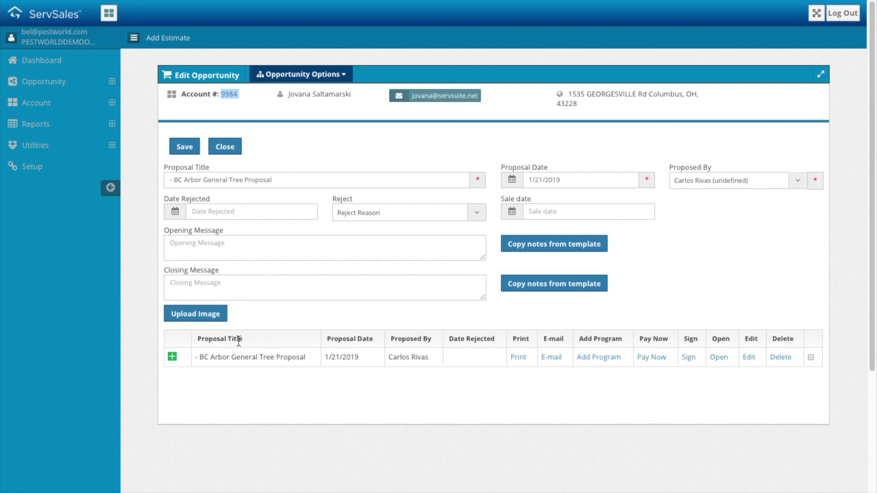
Upload the front yard photo to the BC Arbor General Tree Proposal in ServSales and save it.
click(185, 314)
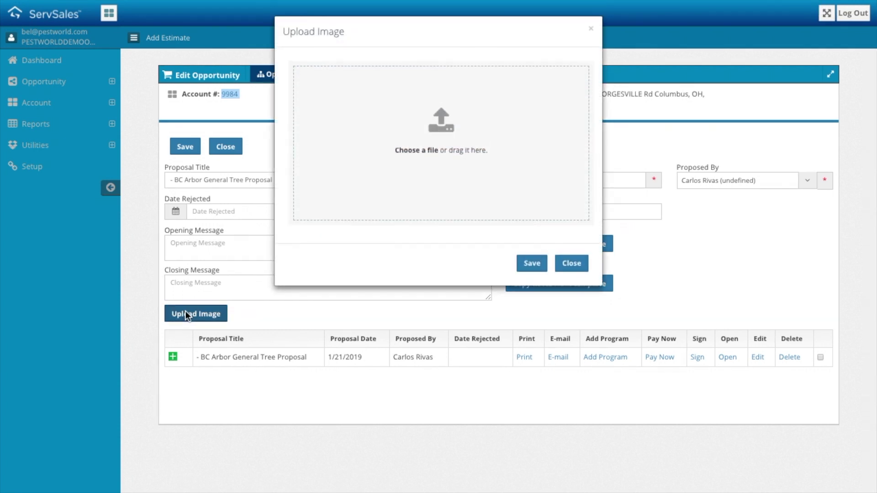
click(418, 152)
click(740, 192)
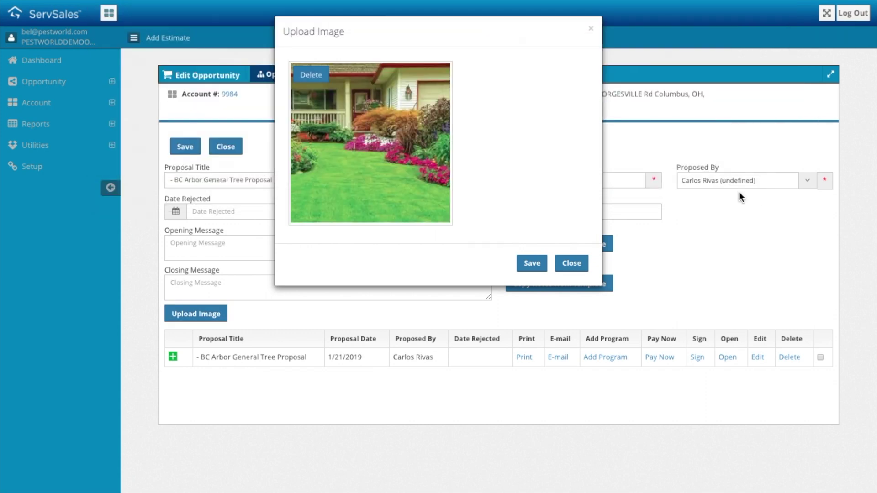
click(521, 263)
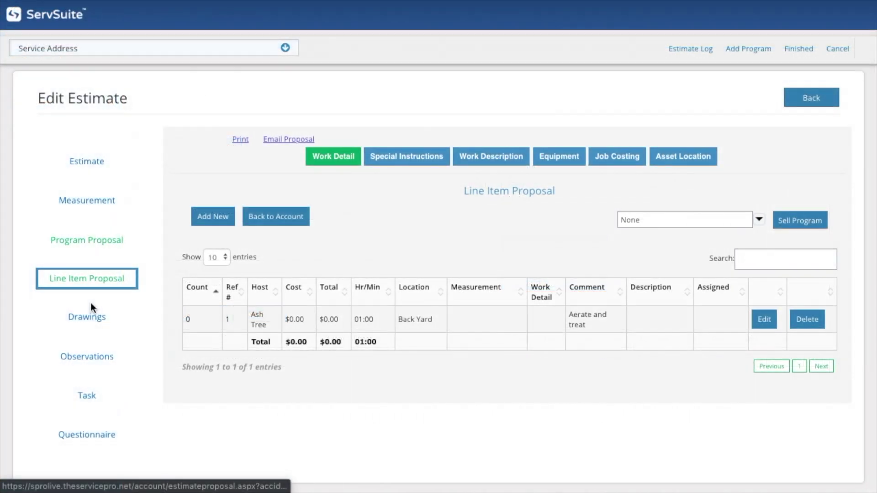
Attach the image yard.jpeg to the Ash Tree line item of the estimate's Line Item Proposal.
click(761, 318)
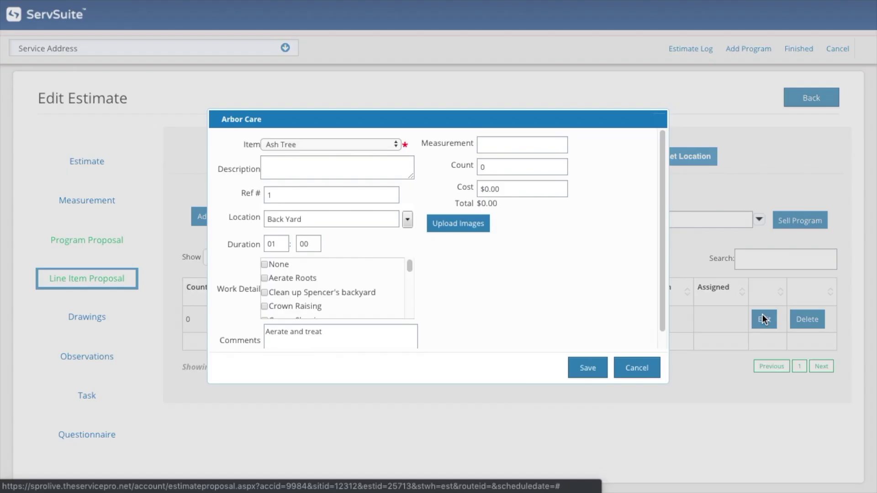
click(459, 223)
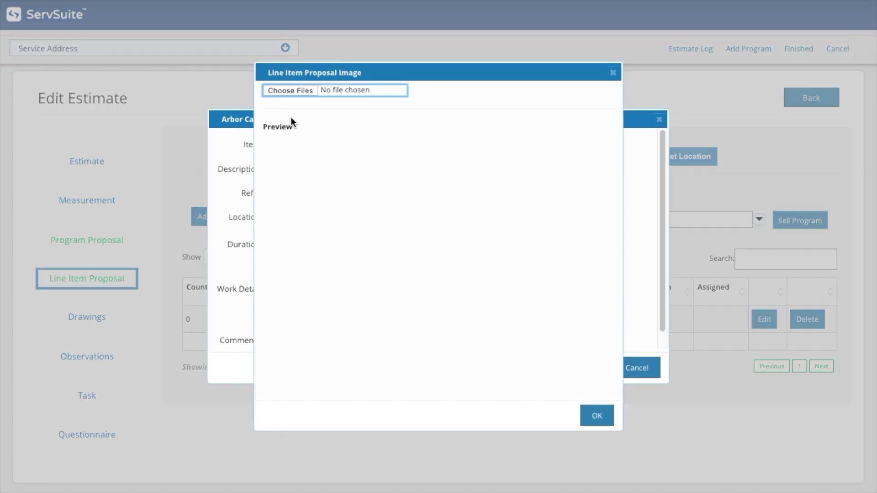
click(299, 90)
click(256, 51)
click(754, 191)
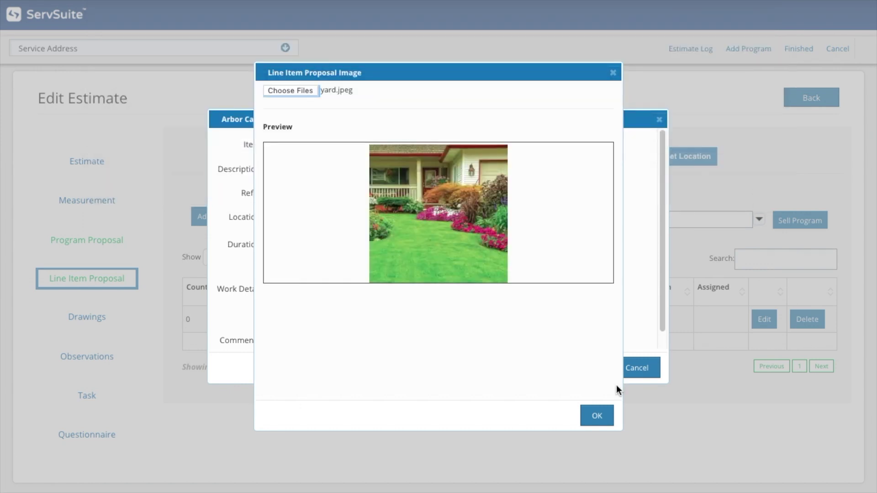
click(597, 416)
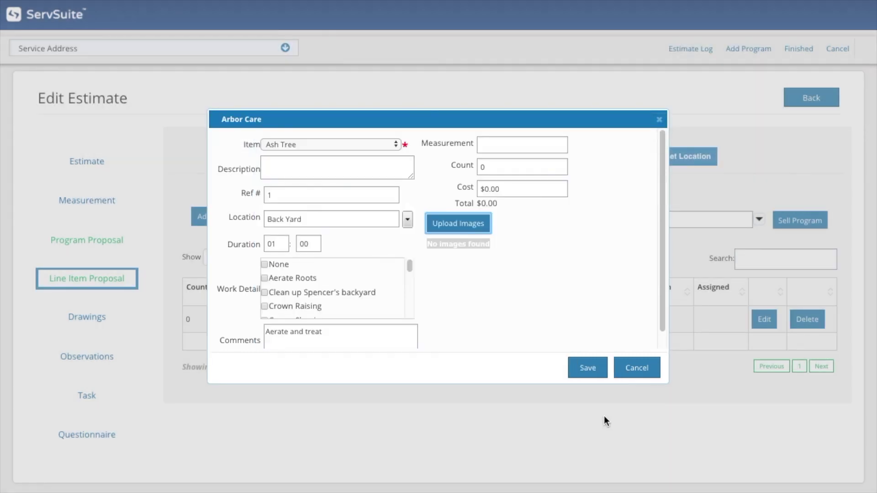